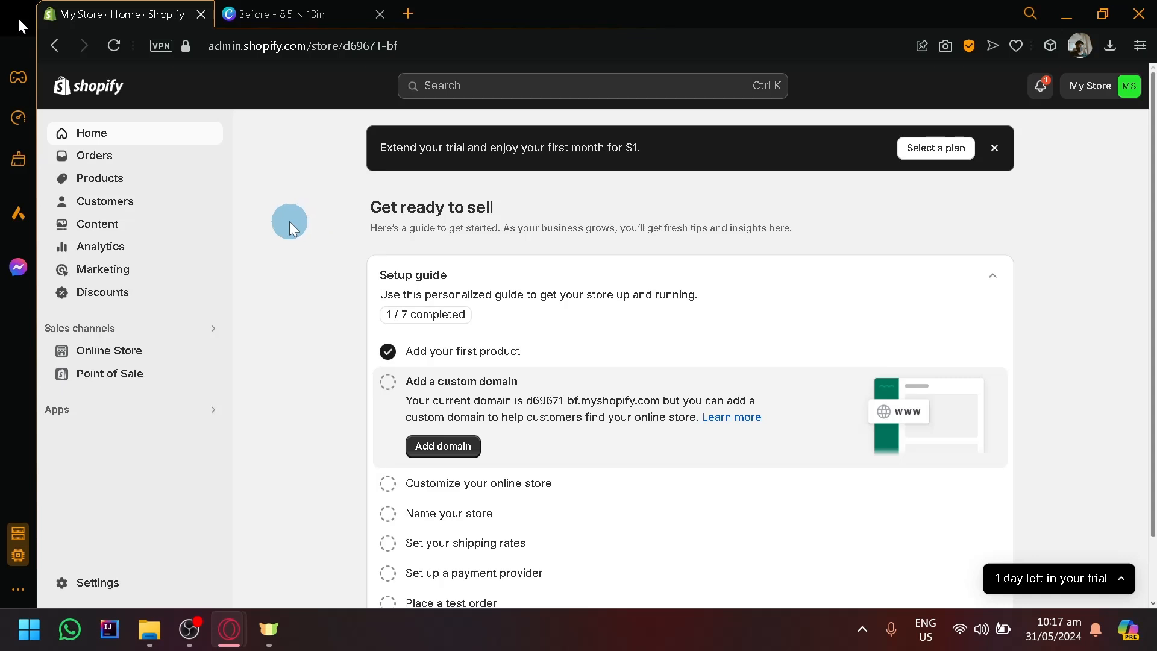
Open the store's product list and start adding a new product.
scroll(277, 253, down, 2)
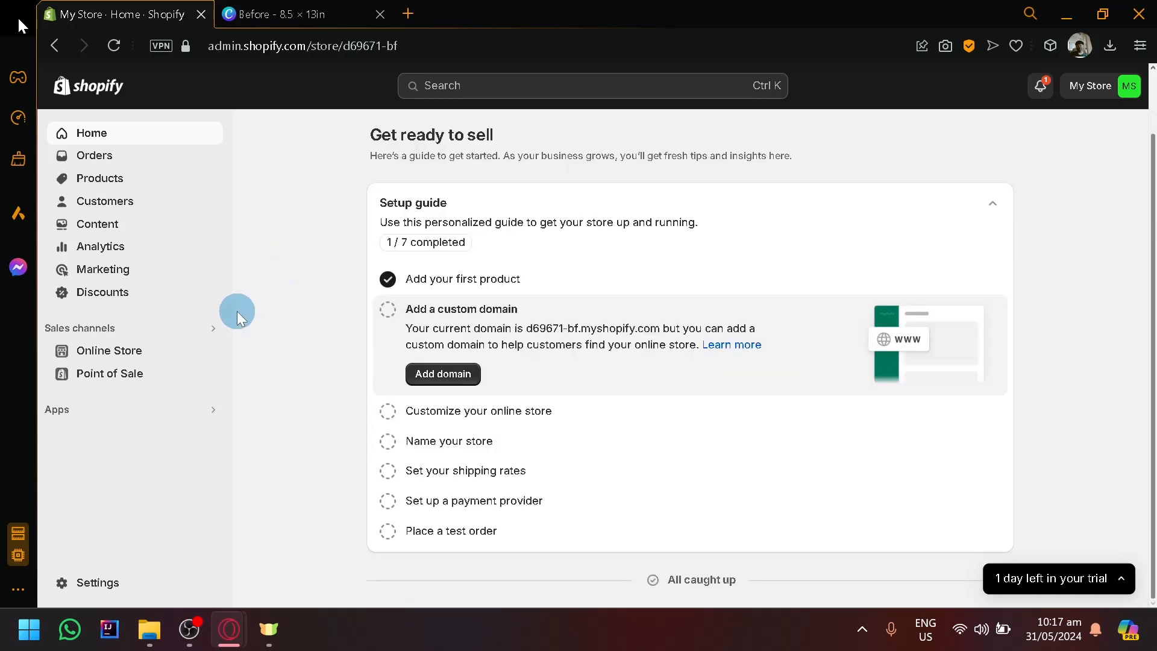
scroll(332, 355, up, 2)
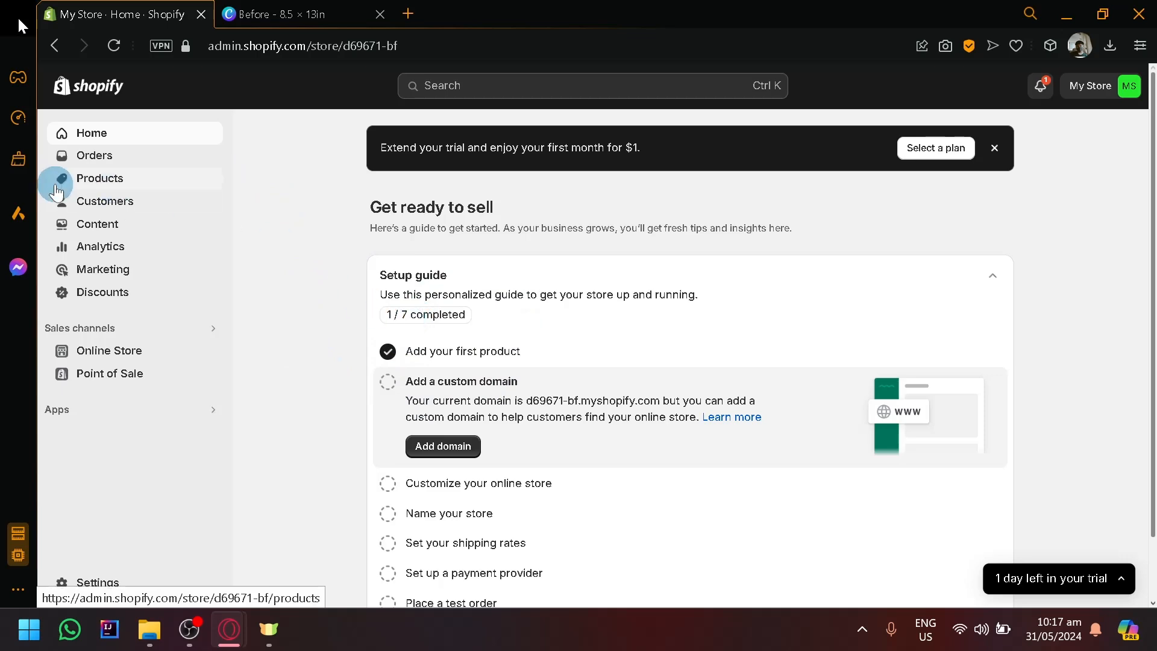
scroll(80, 162, up, 5)
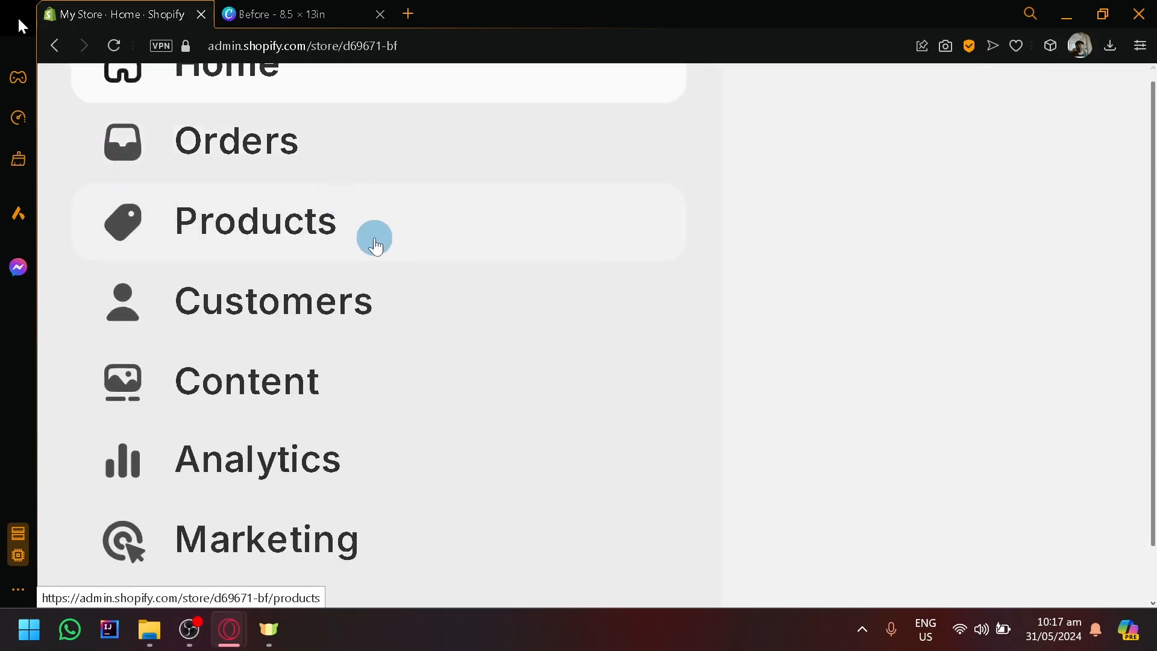
click(269, 217)
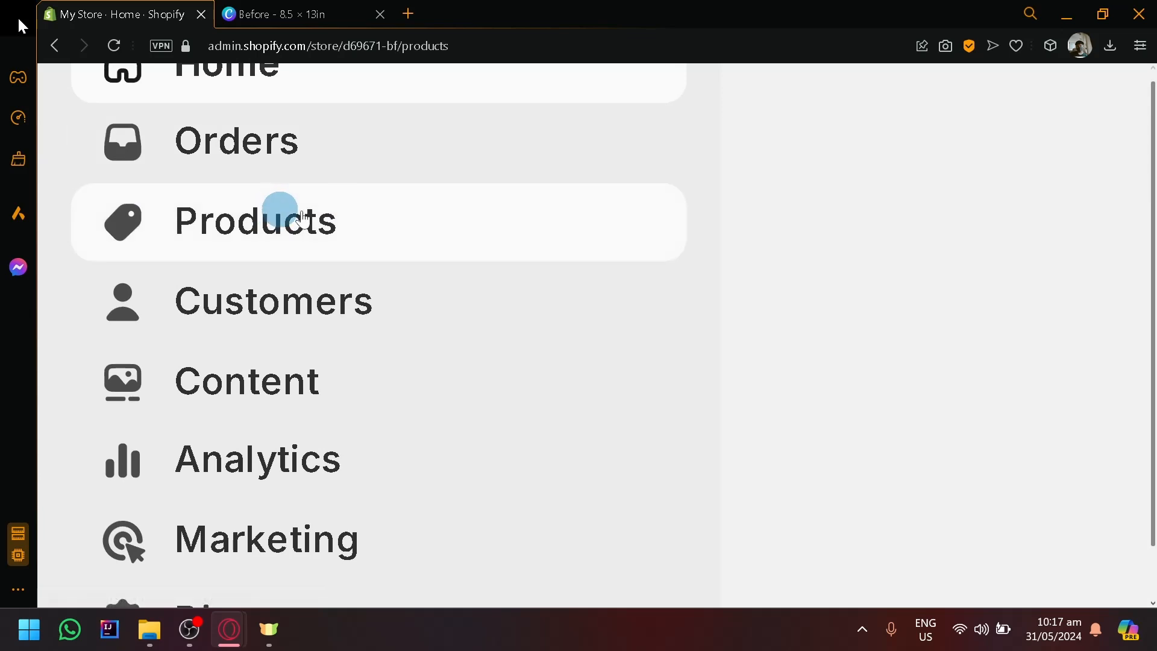
scroll(815, 308, down, 5)
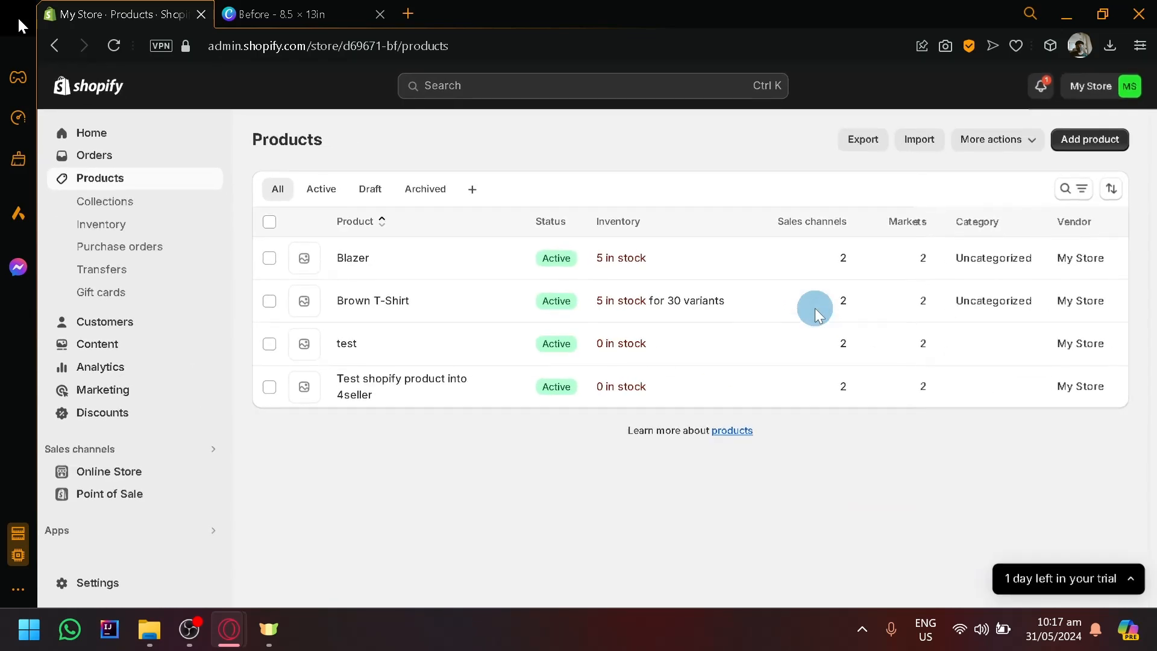
click(1118, 138)
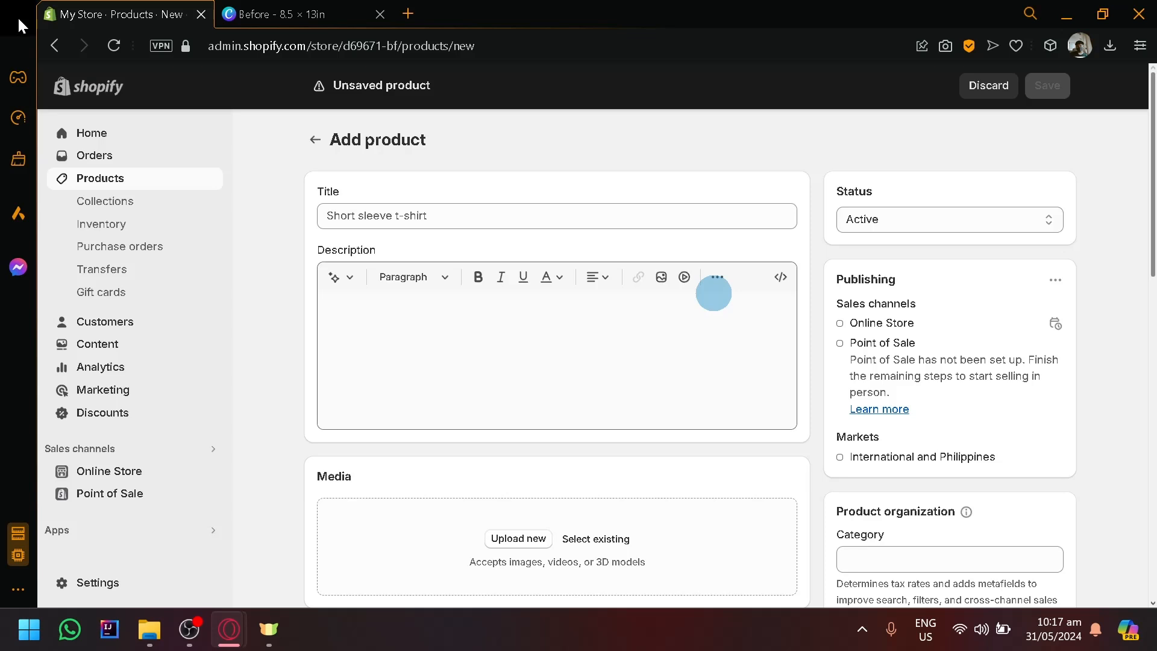
Title the new product "Hair Wigs".
click(525, 228)
scroll(408, 217, down, 8)
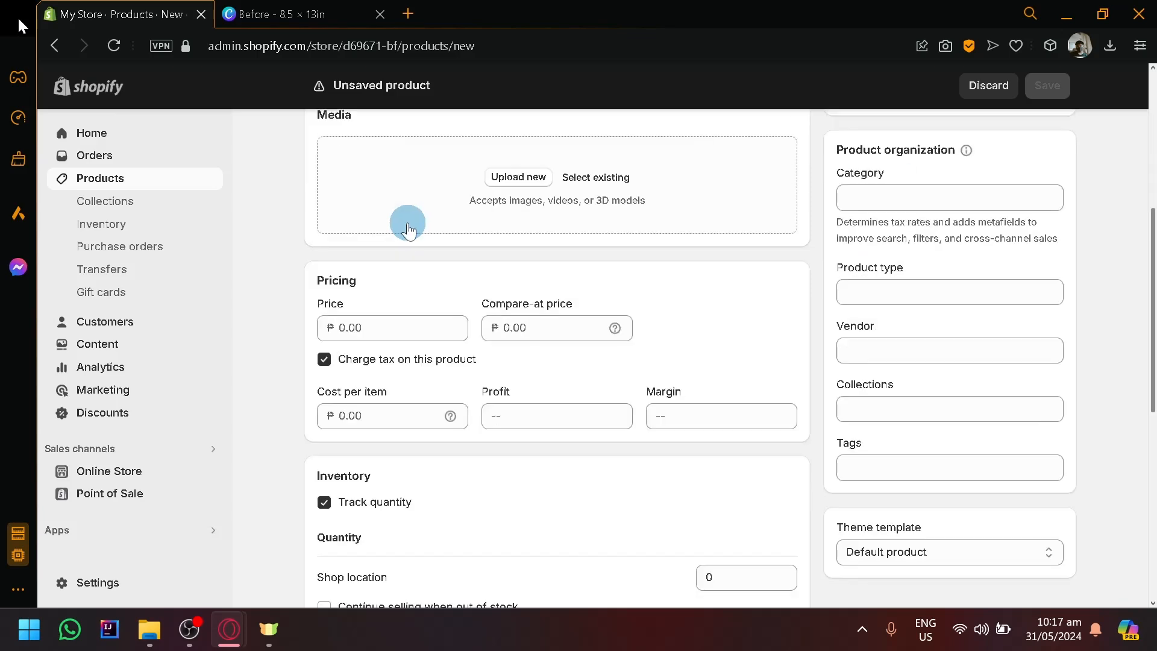
scroll(421, 229, down, 4)
scroll(574, 313, up, 8)
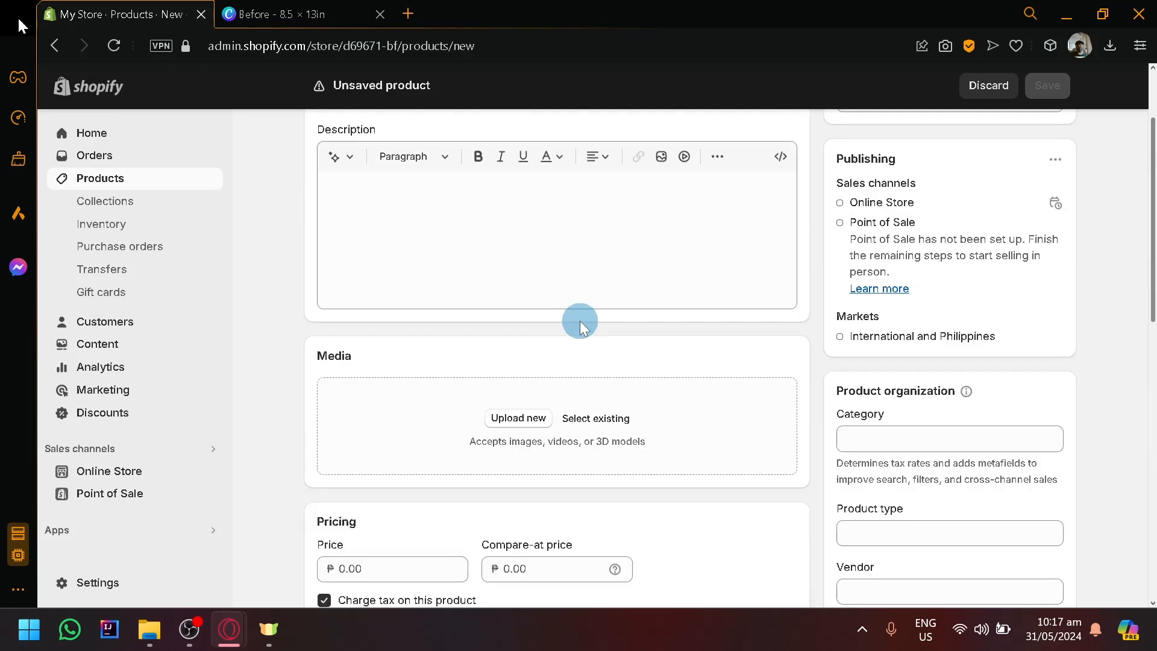
scroll(579, 320, up, 3)
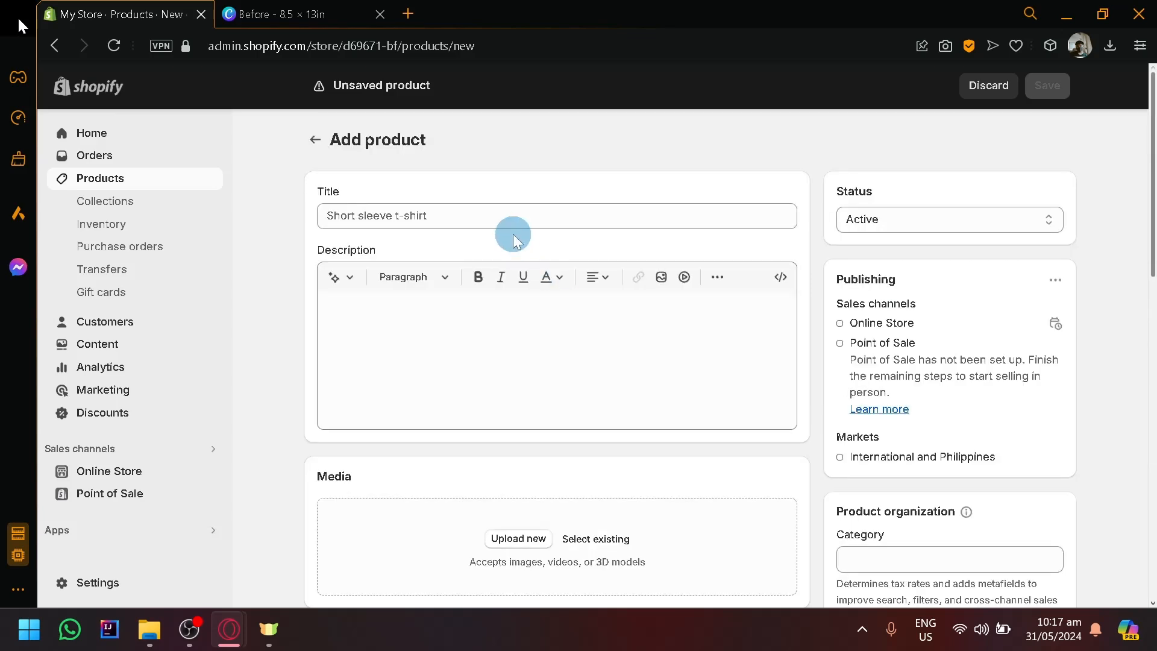
scroll(441, 506, down, 4)
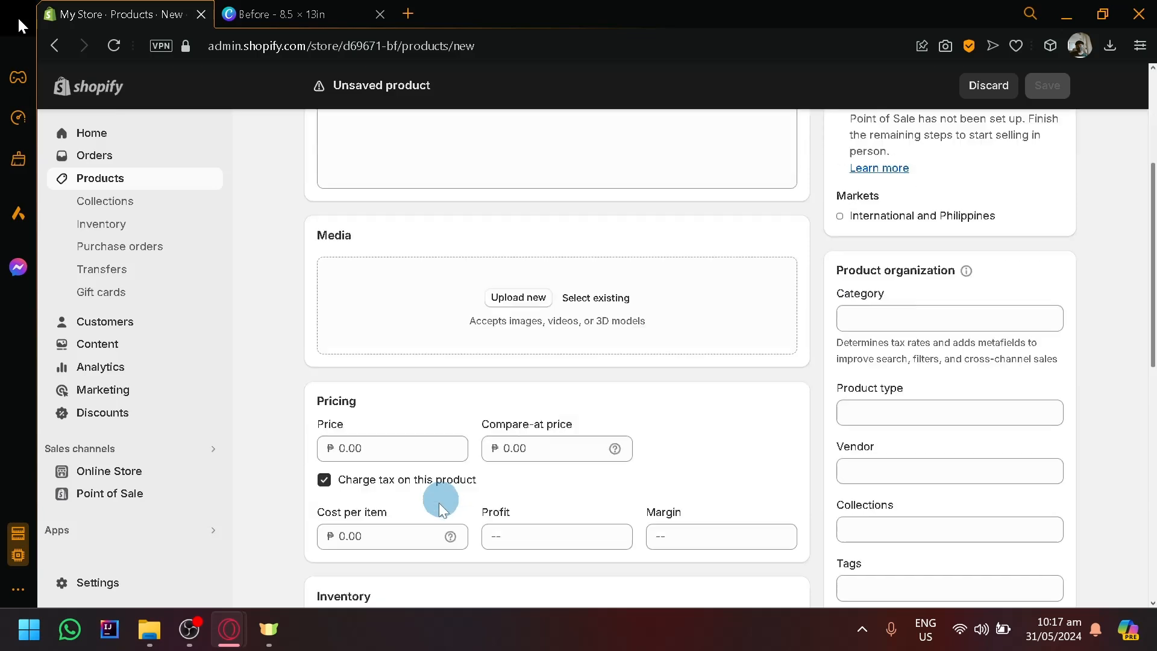
scroll(439, 502, down, 4)
scroll(513, 263, up, 8)
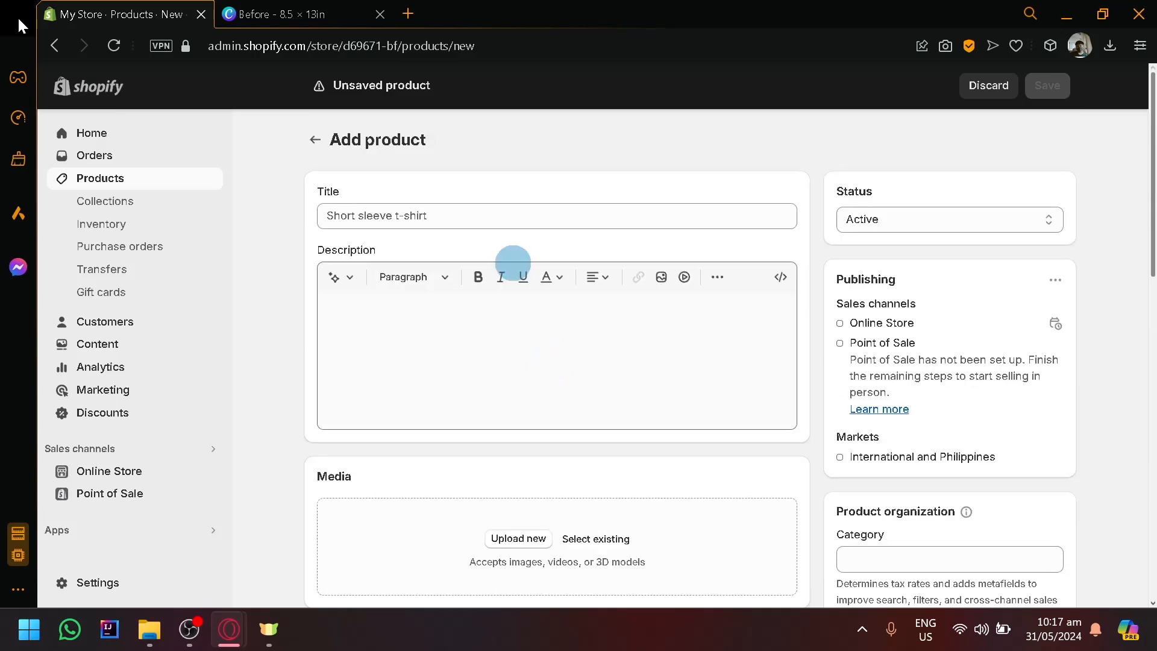
click(517, 218)
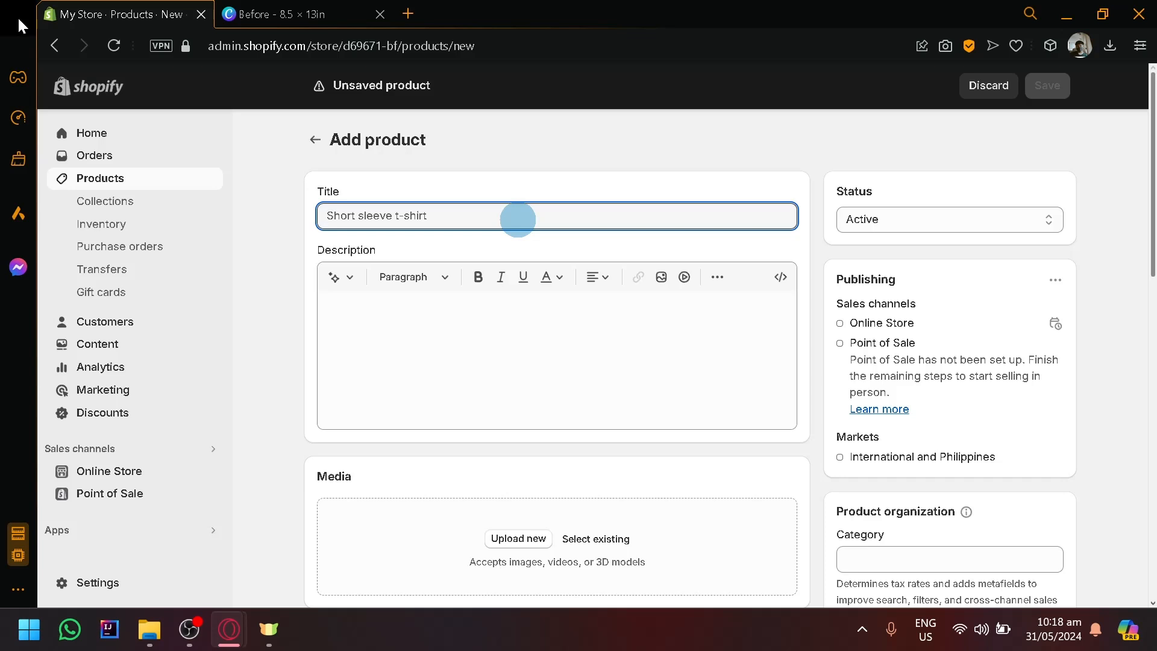
text(Hair Wigs)
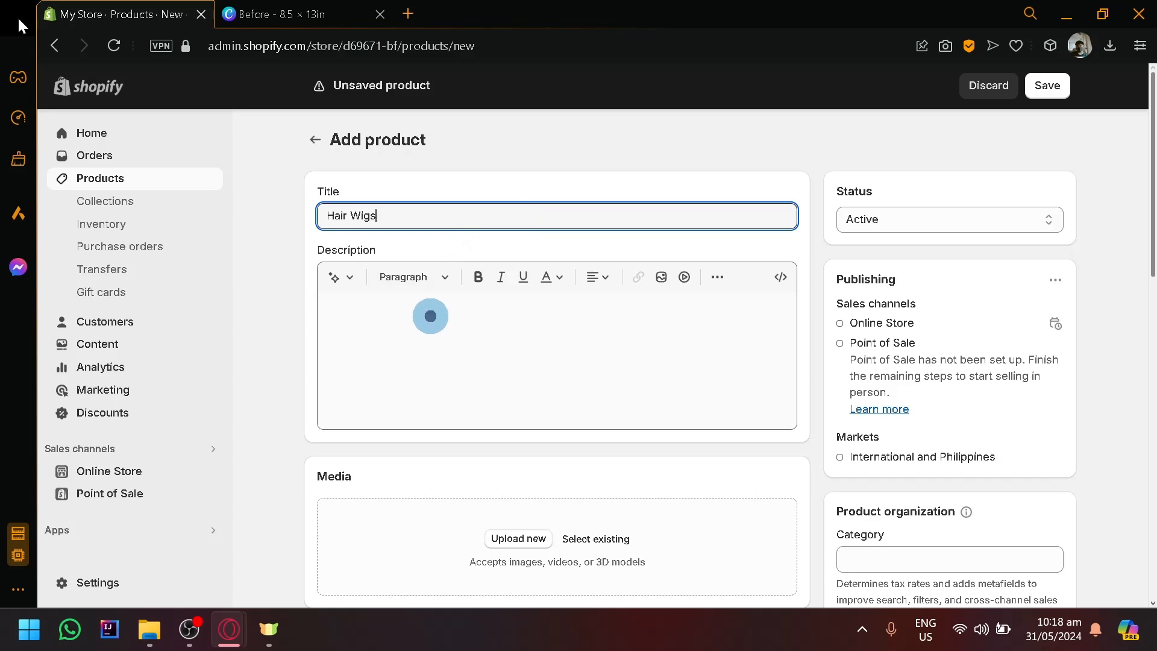
Generate a product description from the keywords "High quality colored wigs for cosplayers" and keep the generated text.
click(431, 316)
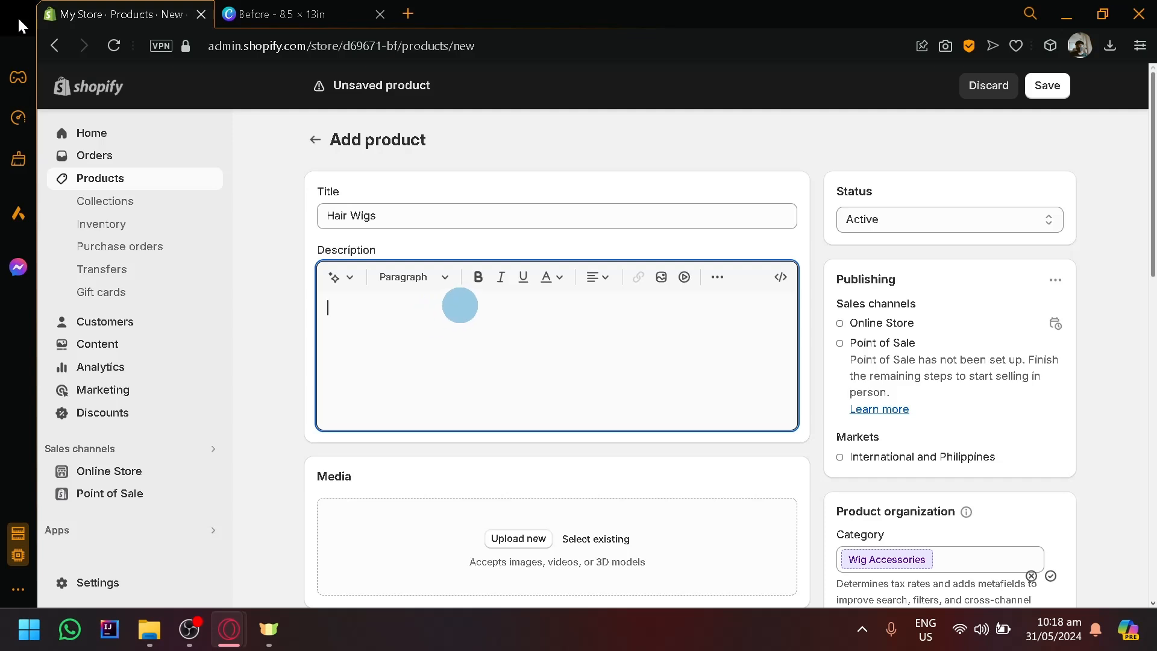
click(337, 277)
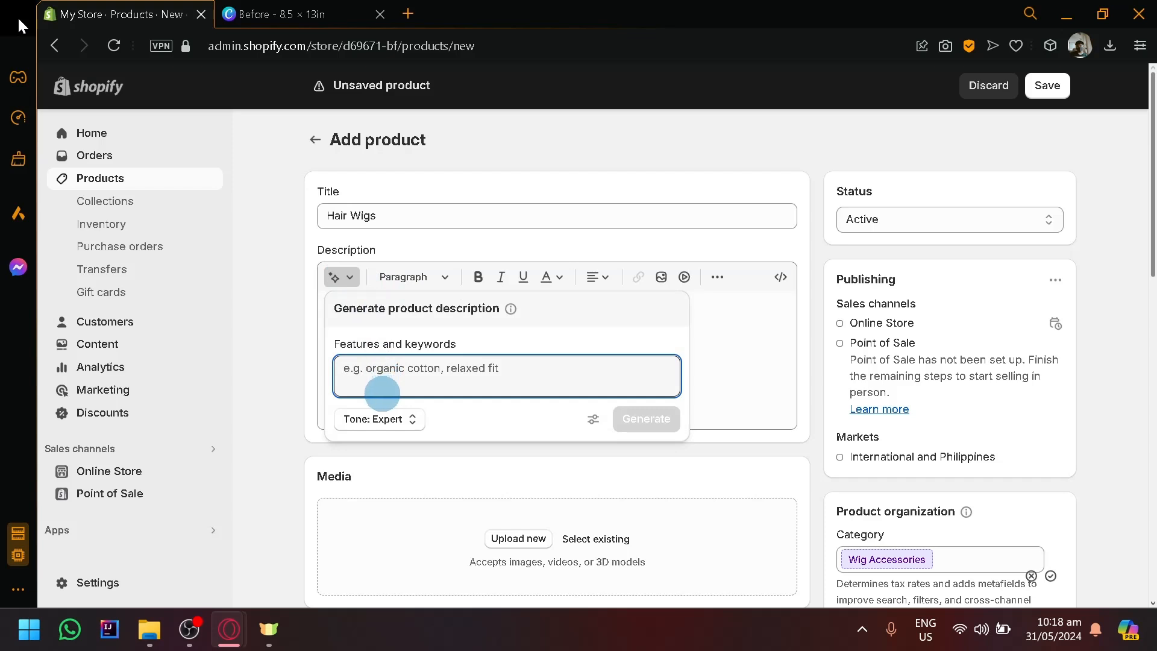
text(H)
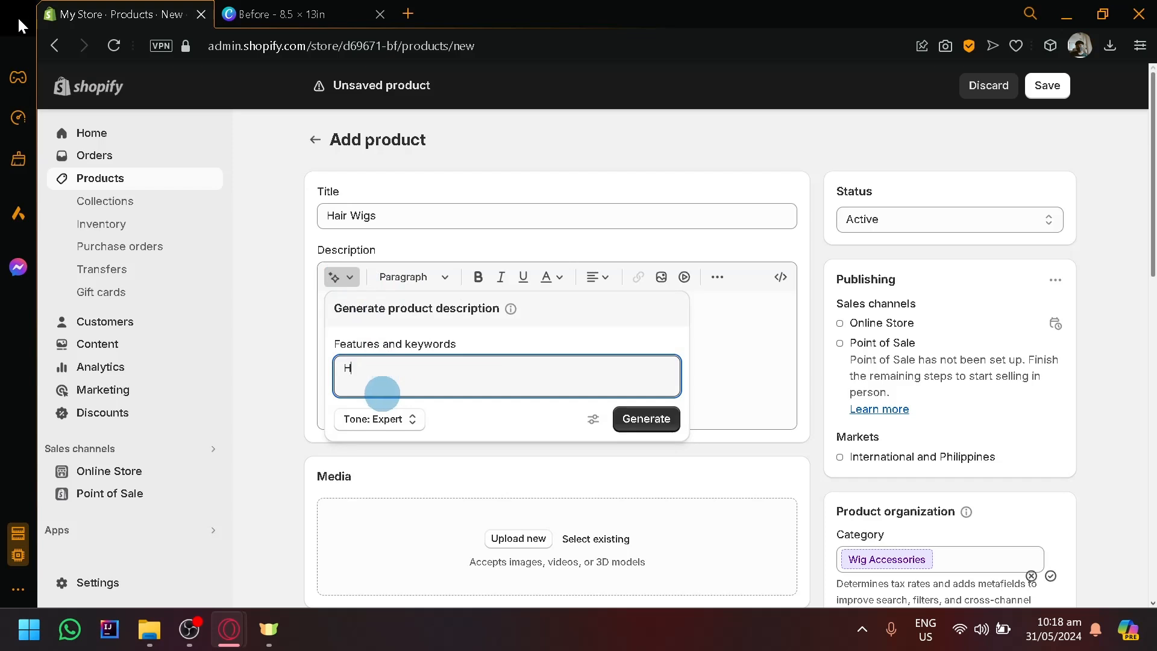
text(igh quality colored wigs fo)
text(r co)
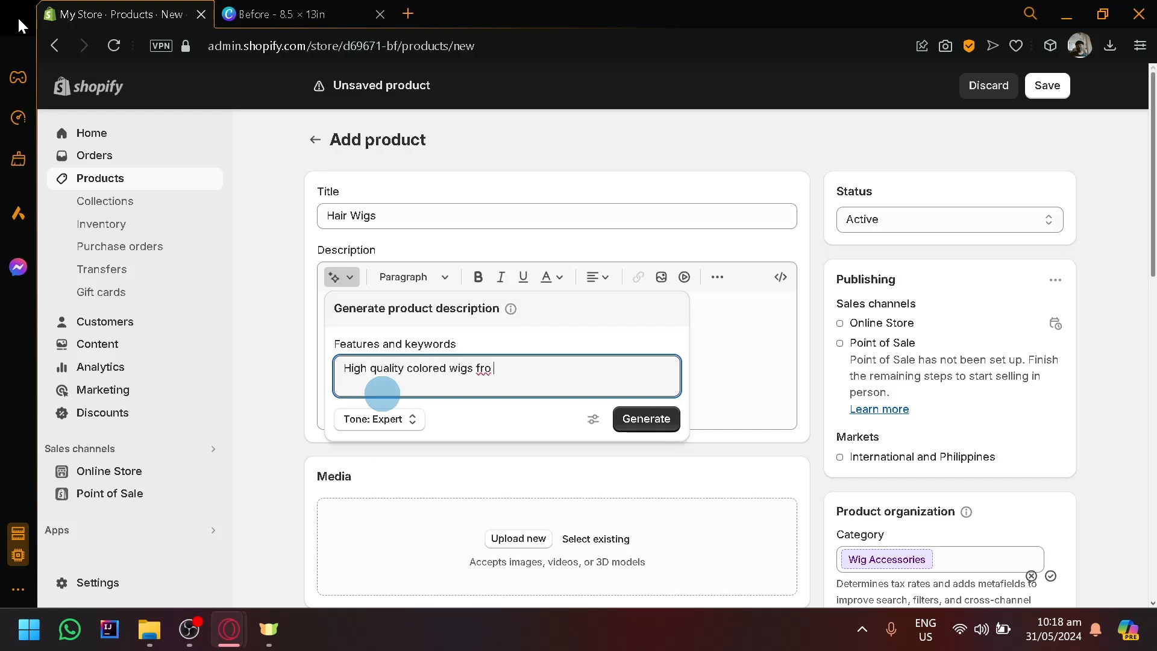
key(BackSpace)
key(BackSpace)
text(or cosplayers)
click(641, 424)
scroll(266, 537, down, 2)
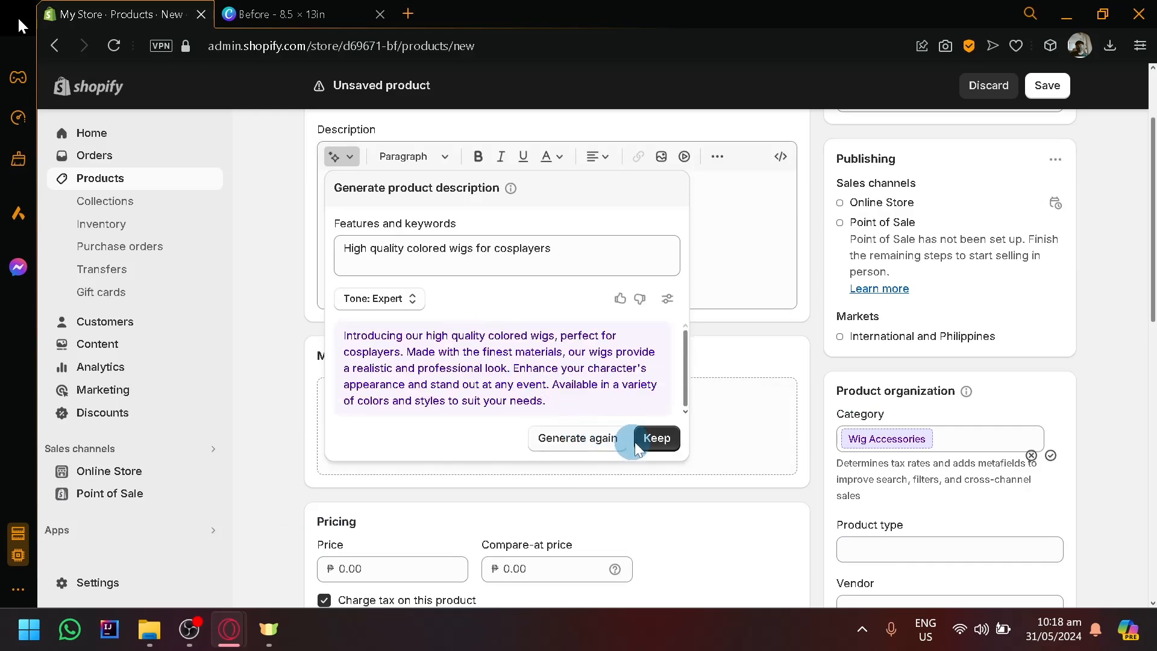
click(656, 438)
scroll(48, 295, up, 2)
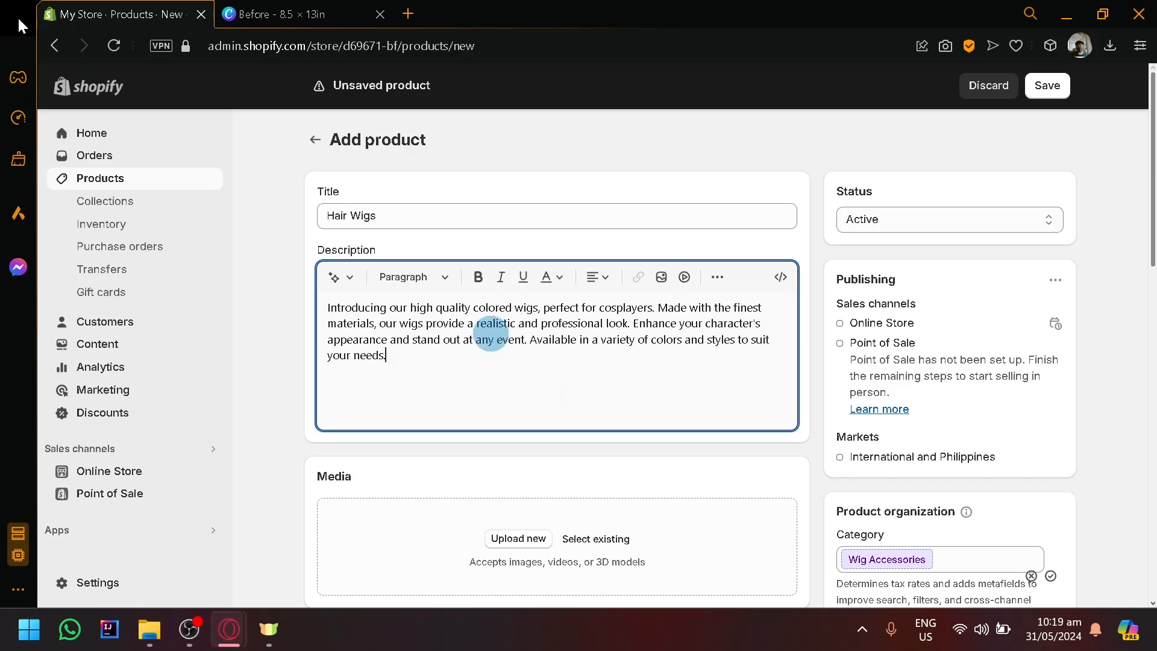
Switch to the Canva design and search the elements for "gold lining", showing all matching graphics.
scroll(491, 333, down, 2)
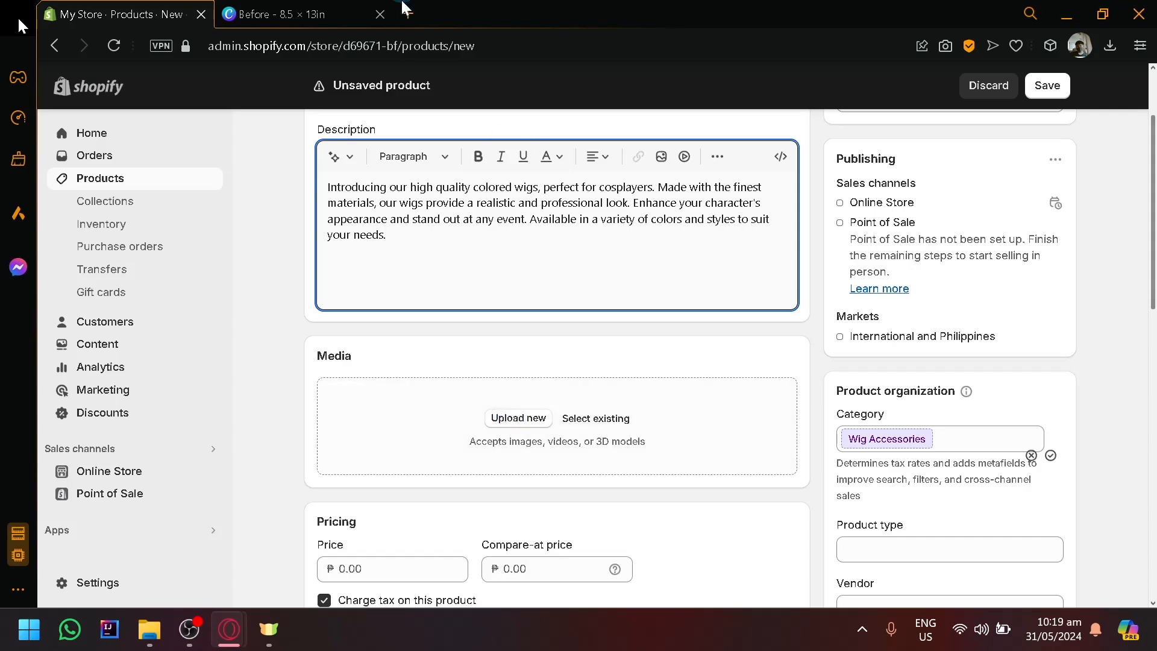
key(ctrl+Tab)
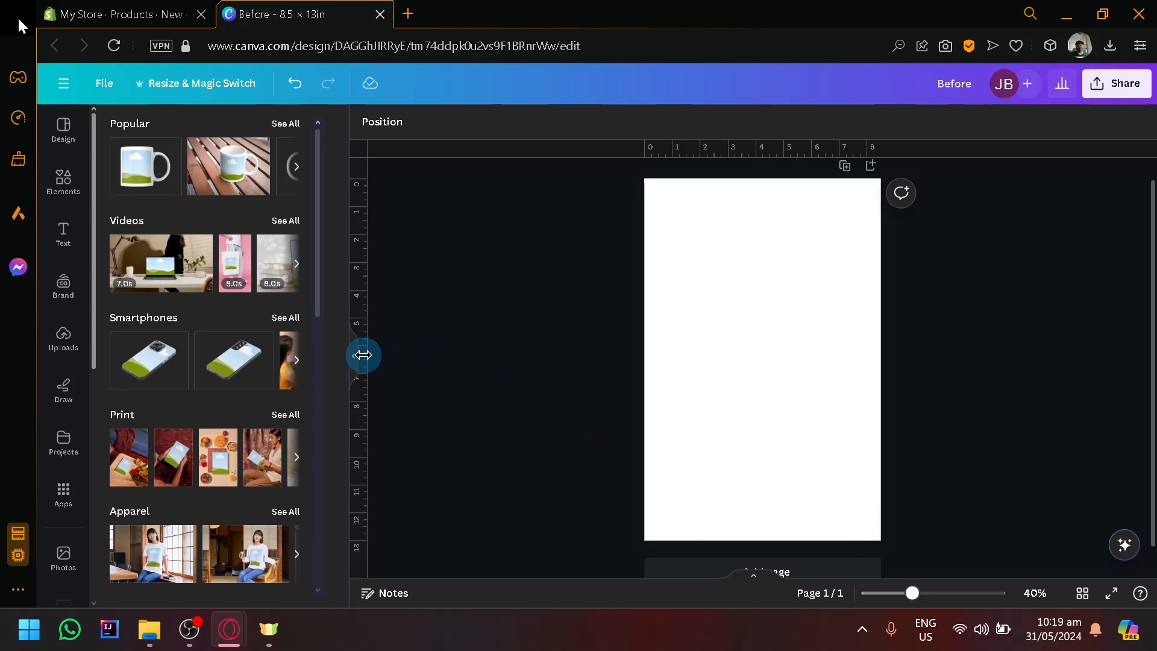
click(62, 180)
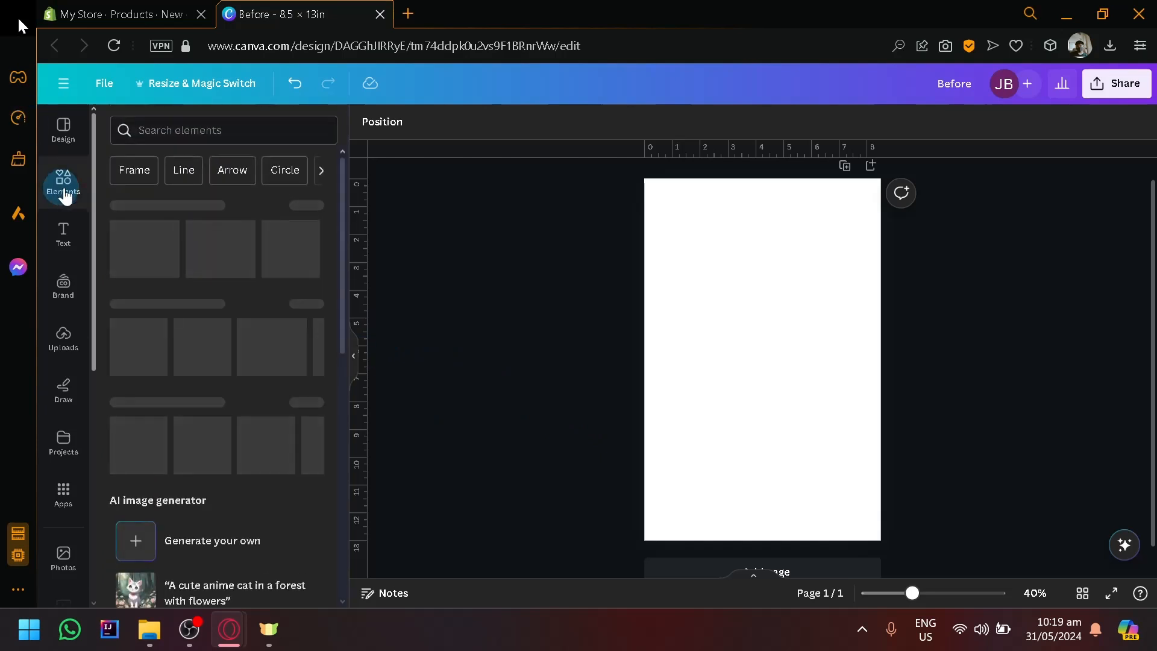
click(226, 127)
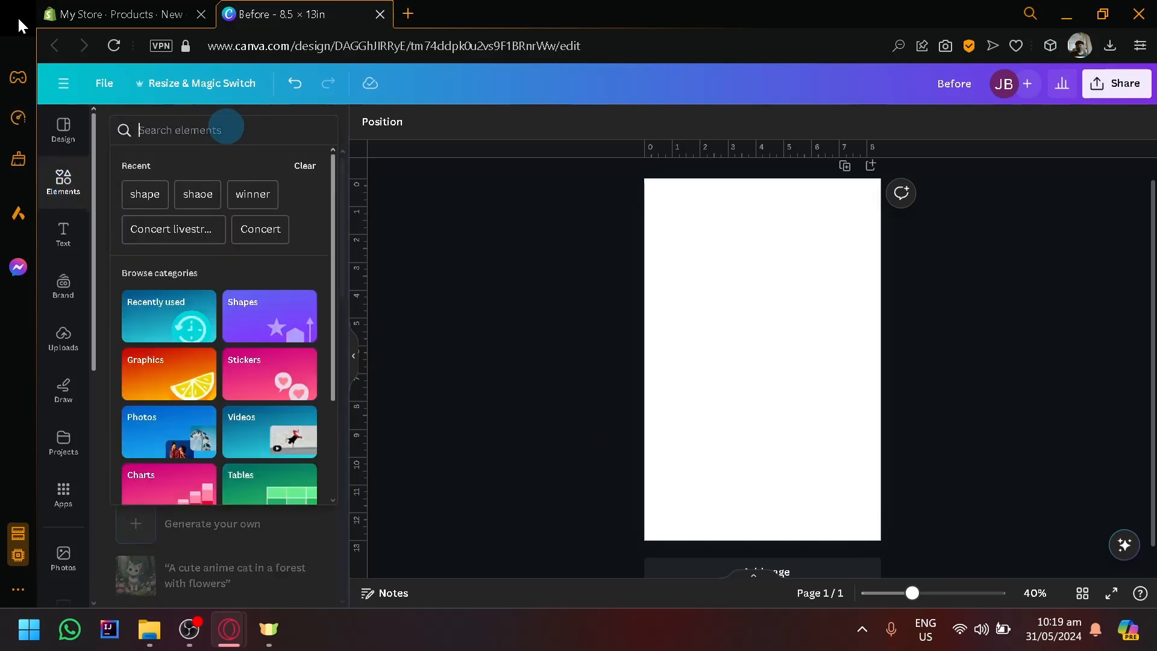
text(gold lining)
key(Return)
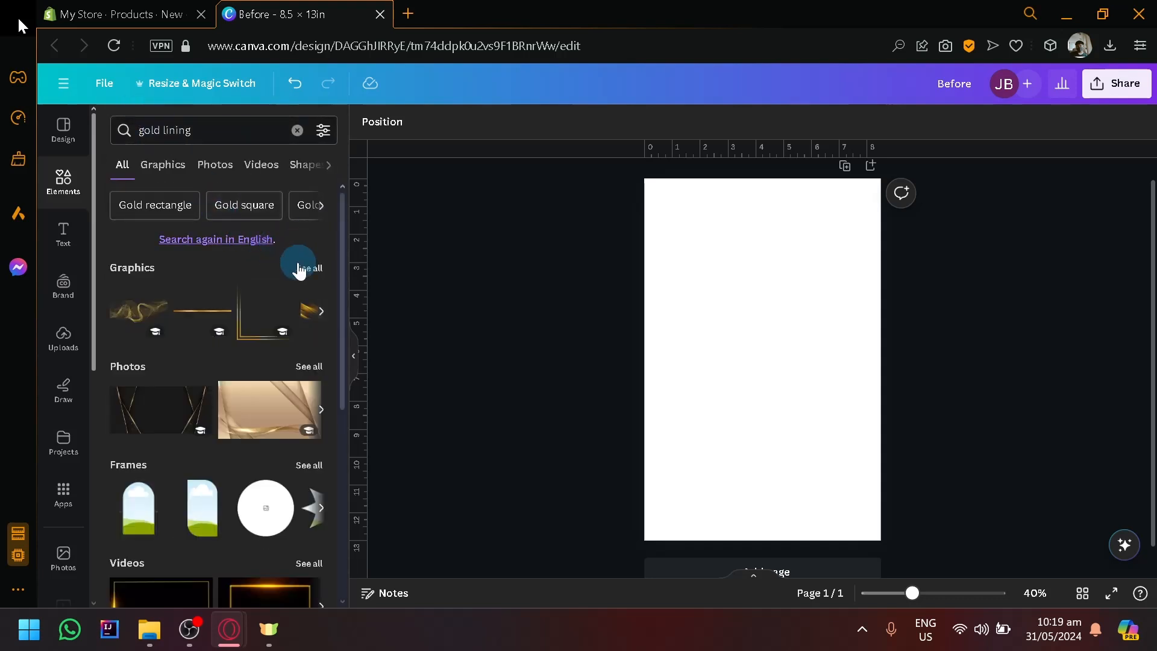
click(302, 267)
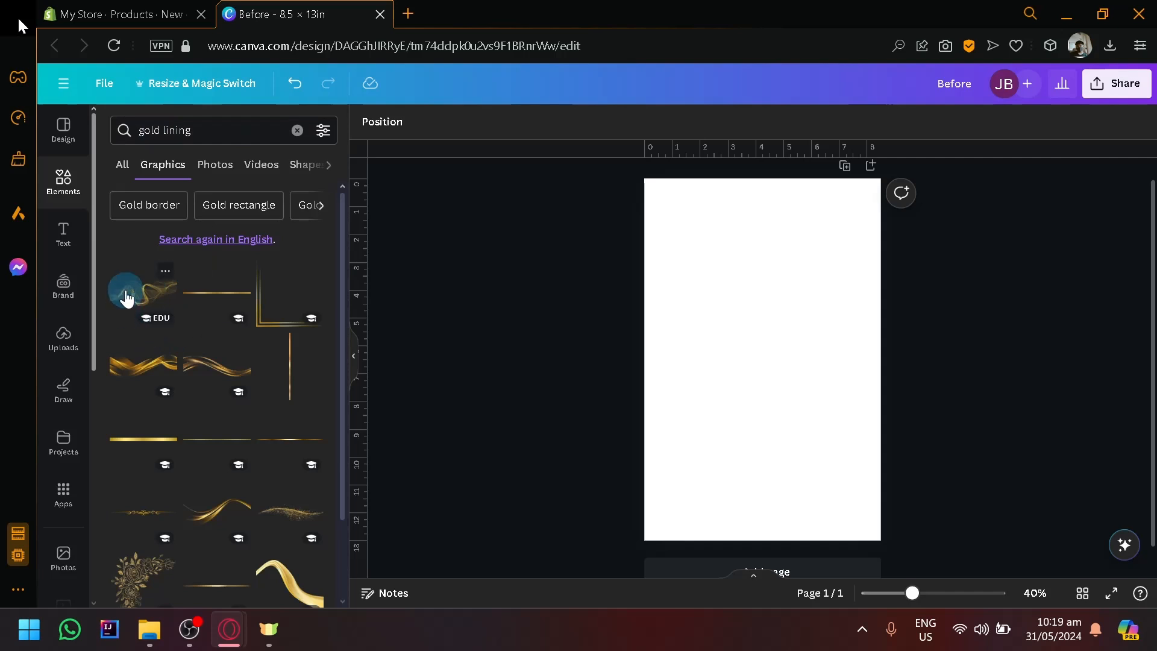
Place the wavy gold smoke graphic on the blank page, enlarge it past the page width and move it to the page's lower edge.
drag(124, 291, 693, 414)
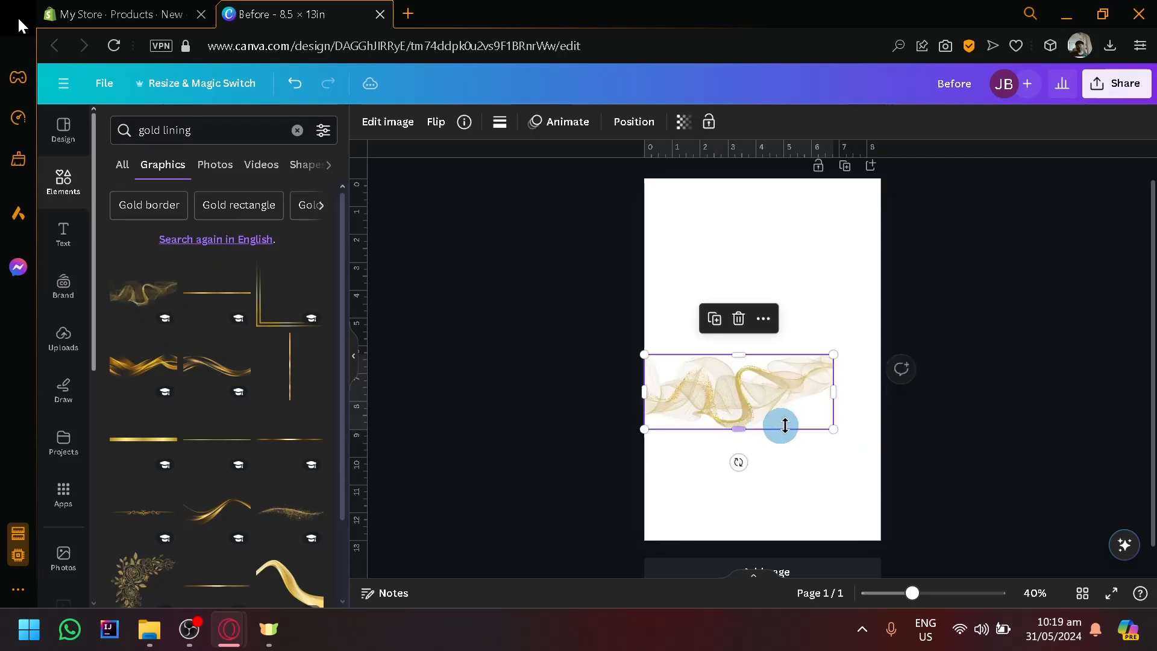
drag(832, 430, 914, 465)
drag(832, 396, 836, 493)
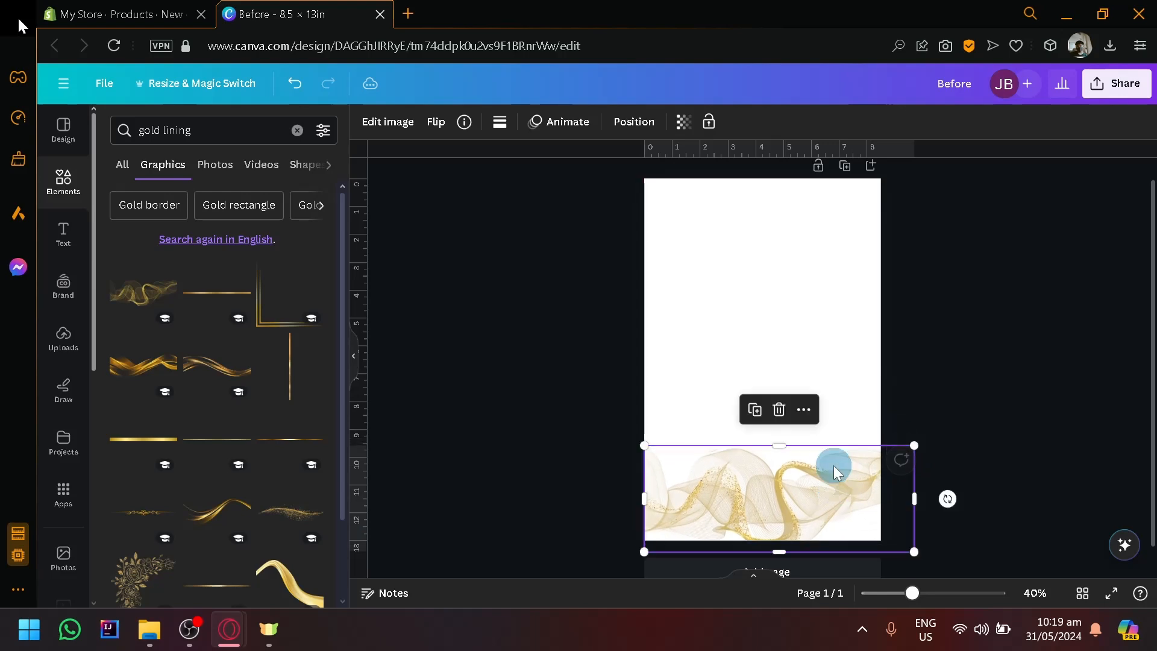
Return to the Shopify product form and review its media, pricing, inventory and shipping sections.
click(171, 7)
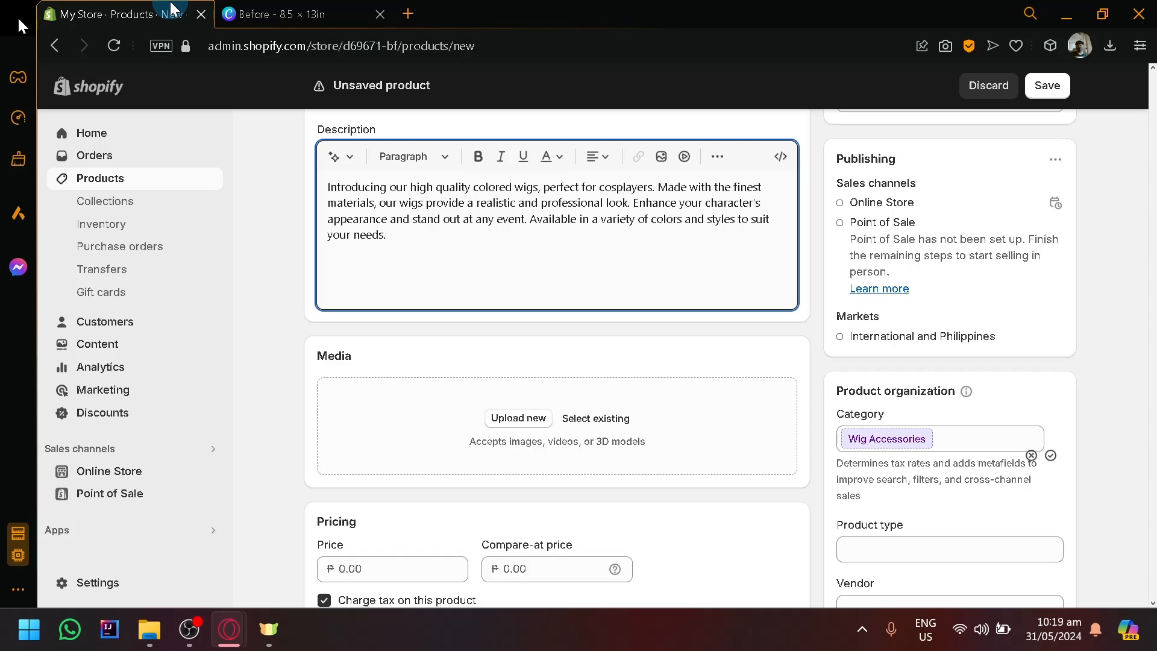
click(296, 229)
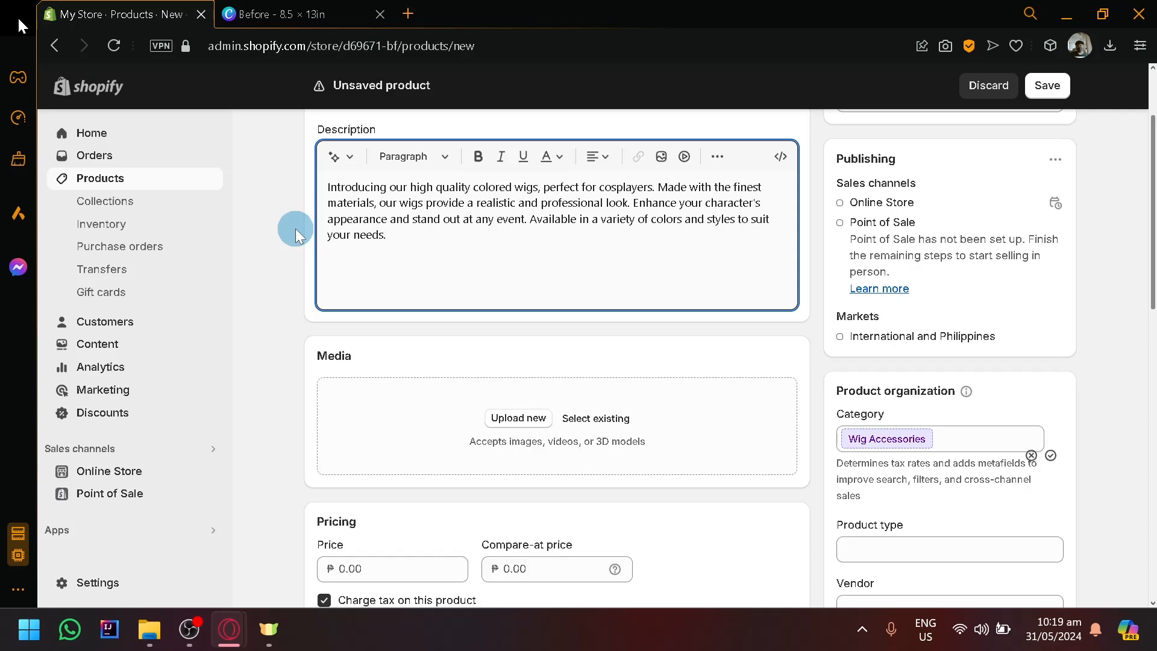
scroll(304, 244, down, 4)
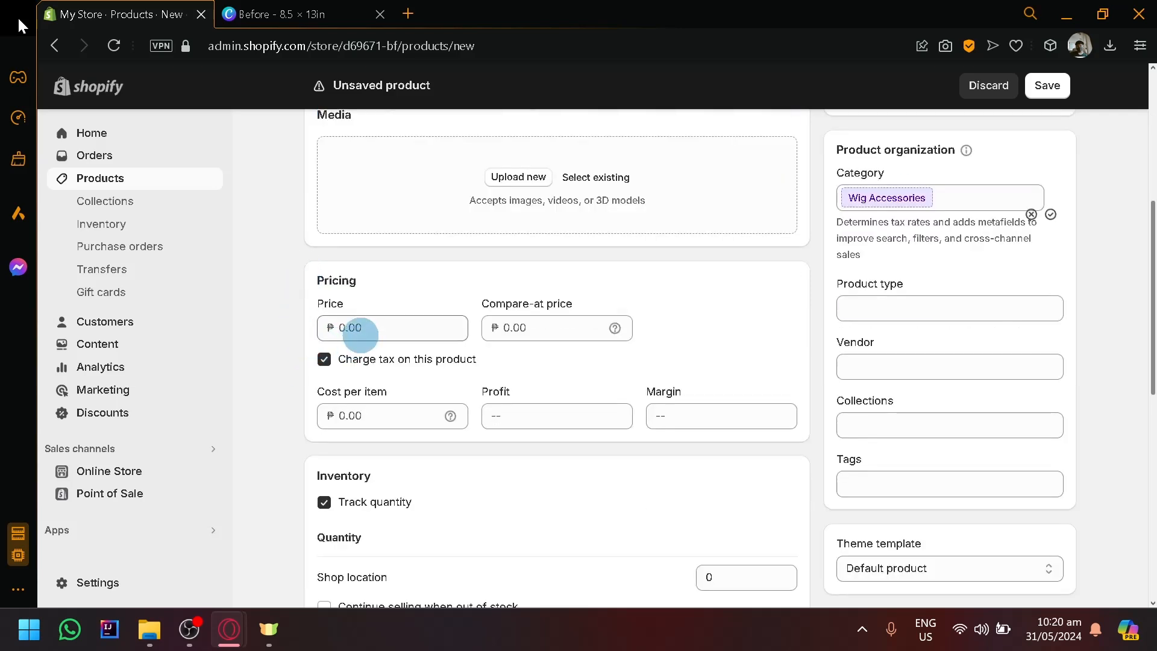
scroll(386, 314, down, 4)
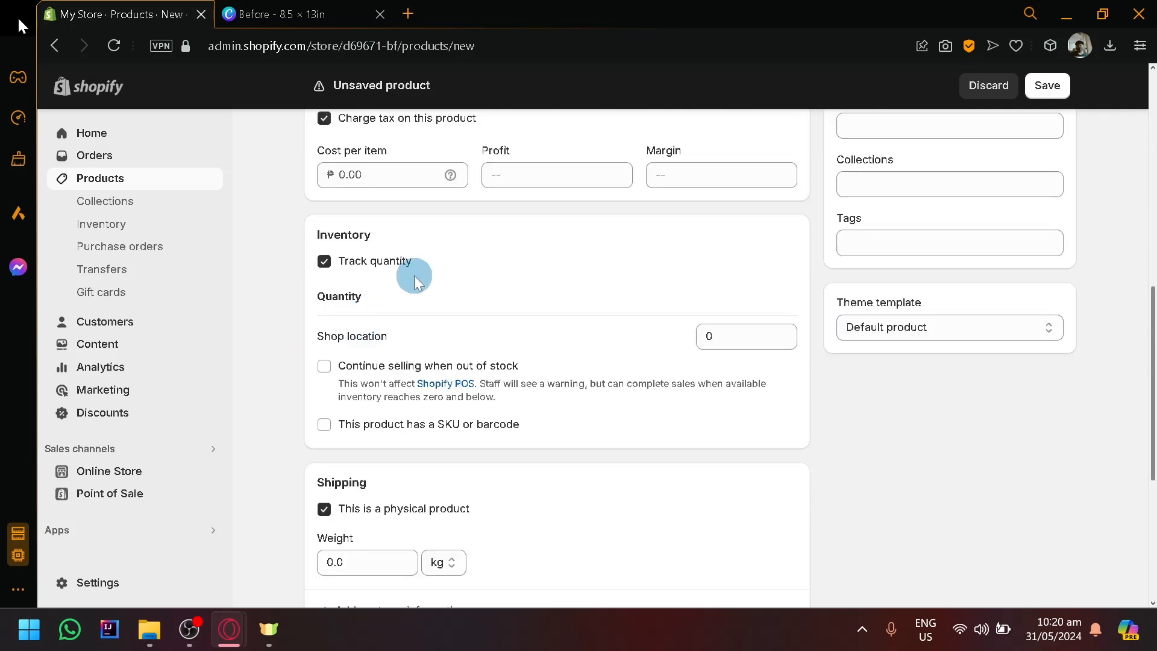
scroll(397, 283, down, 5)
scroll(614, 400, up, 13)
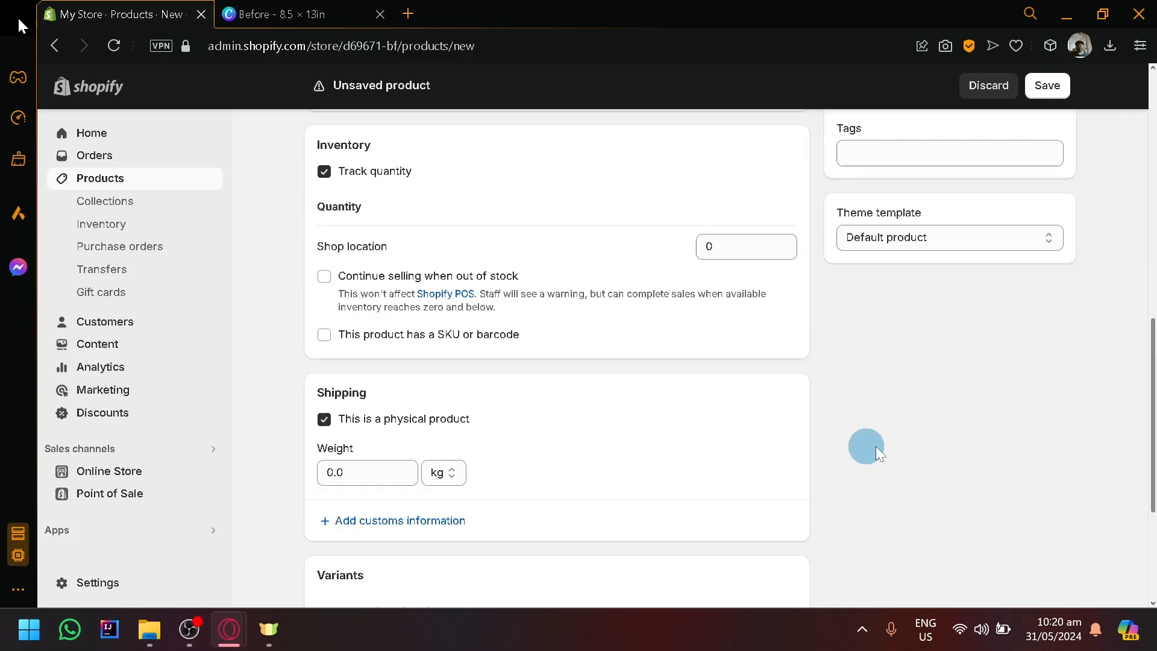
Leave the unsaved Hair Wigs product and open the Online Store themes page.
click(1047, 89)
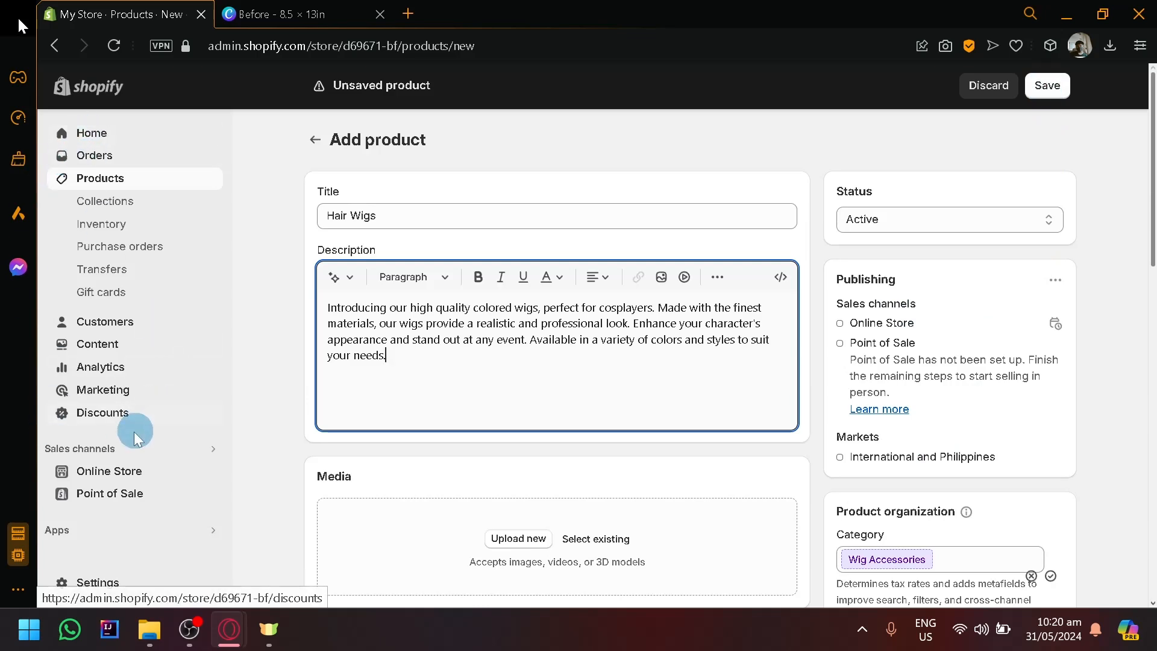
click(111, 480)
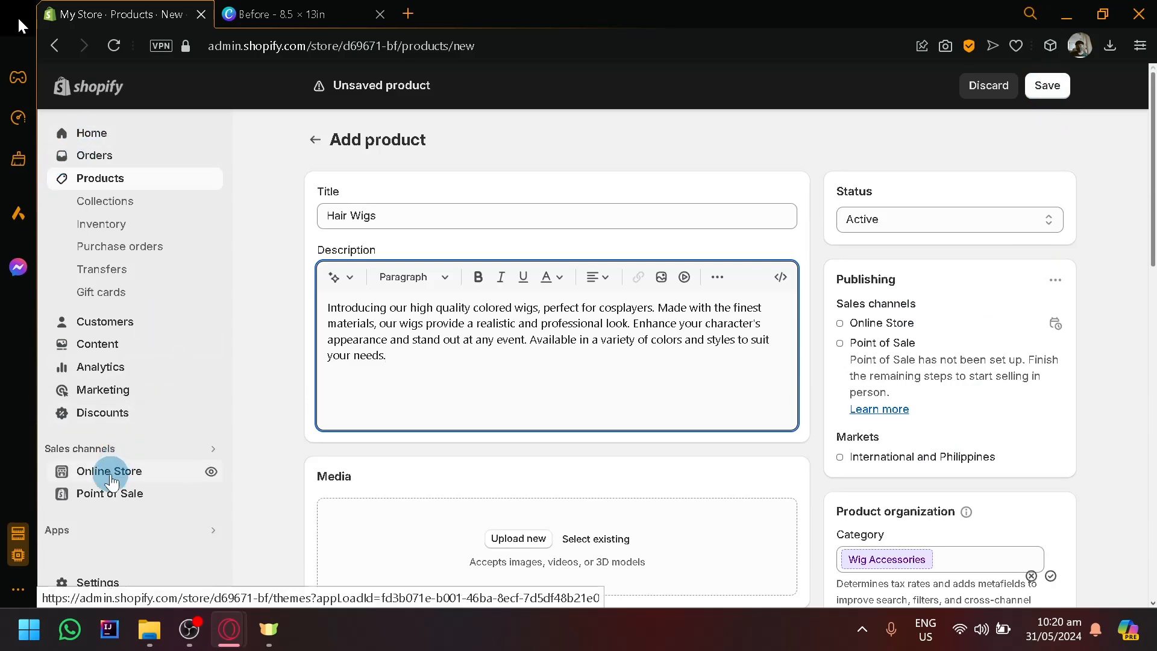
click(787, 377)
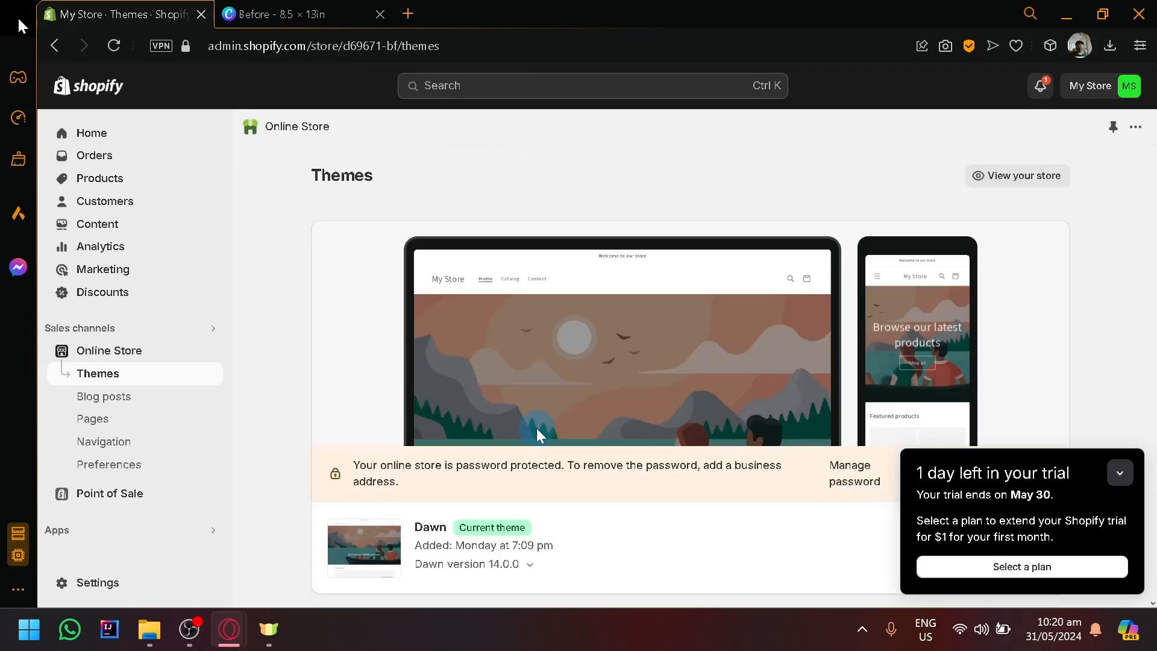
Collapse the trial notice and look through the popular free themes listed below the current theme.
scroll(1108, 407, down, 6)
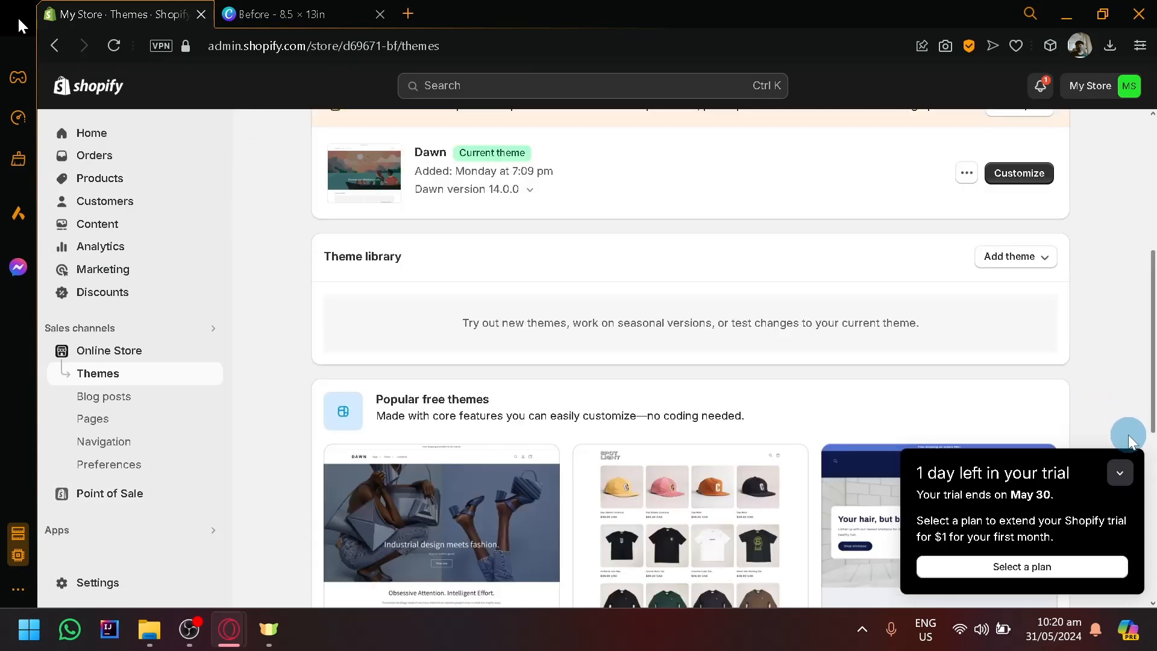
click(1121, 472)
scroll(822, 346, down, 4)
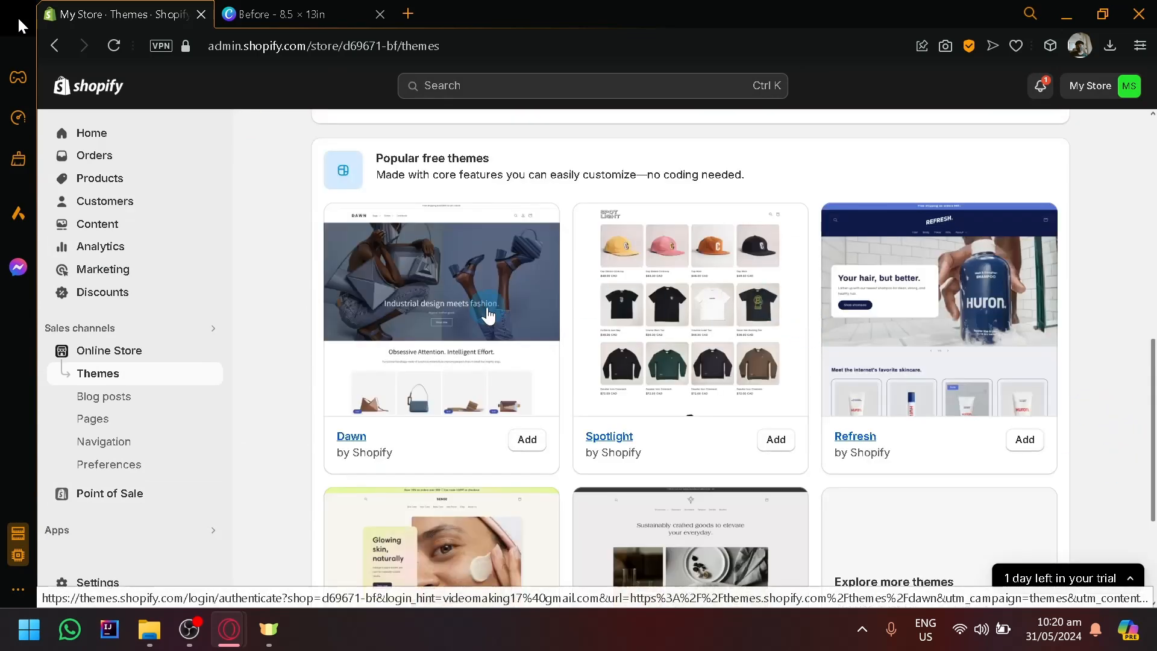
scroll(540, 250, down, 2)
scroll(540, 250, down, 2)
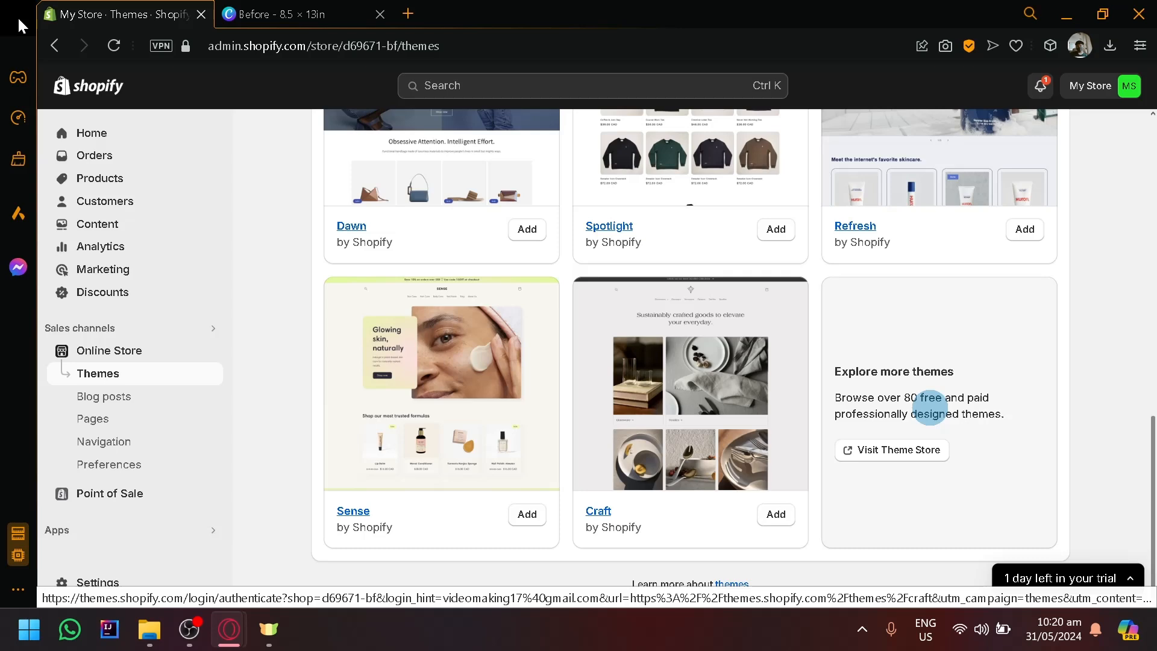
scroll(930, 408, up, 2)
scroll(823, 283, up, 2)
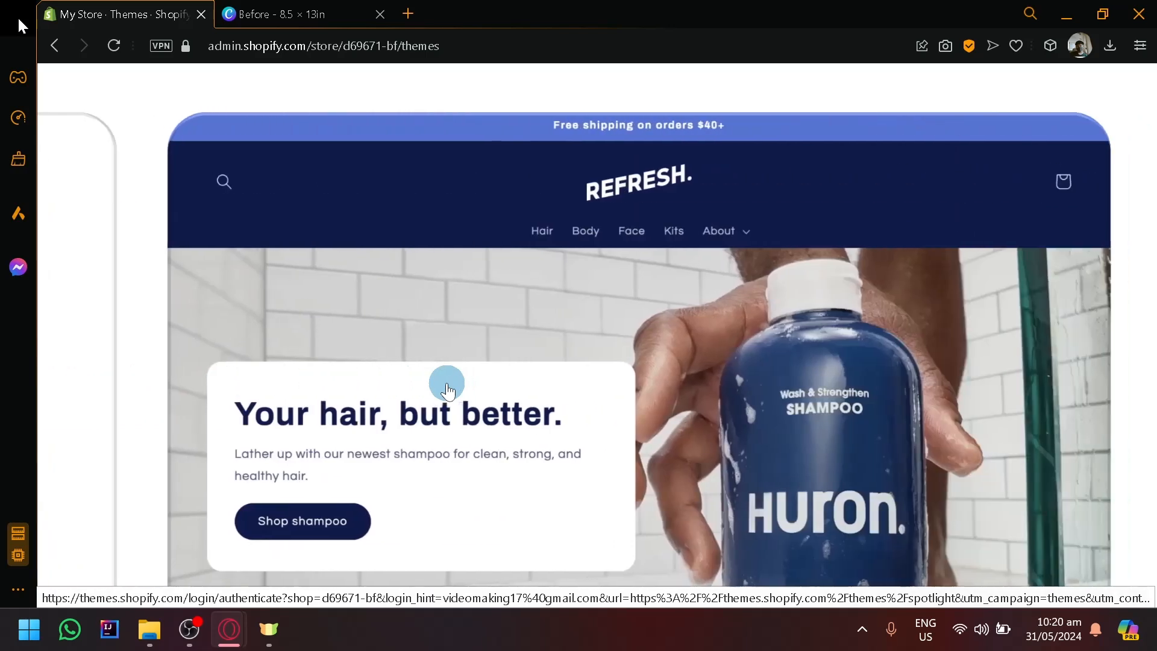
Examine the previews of the Refresh, Dawn, Sense and Craft themes and the Theme Store option up close.
scroll(448, 386, down, 10)
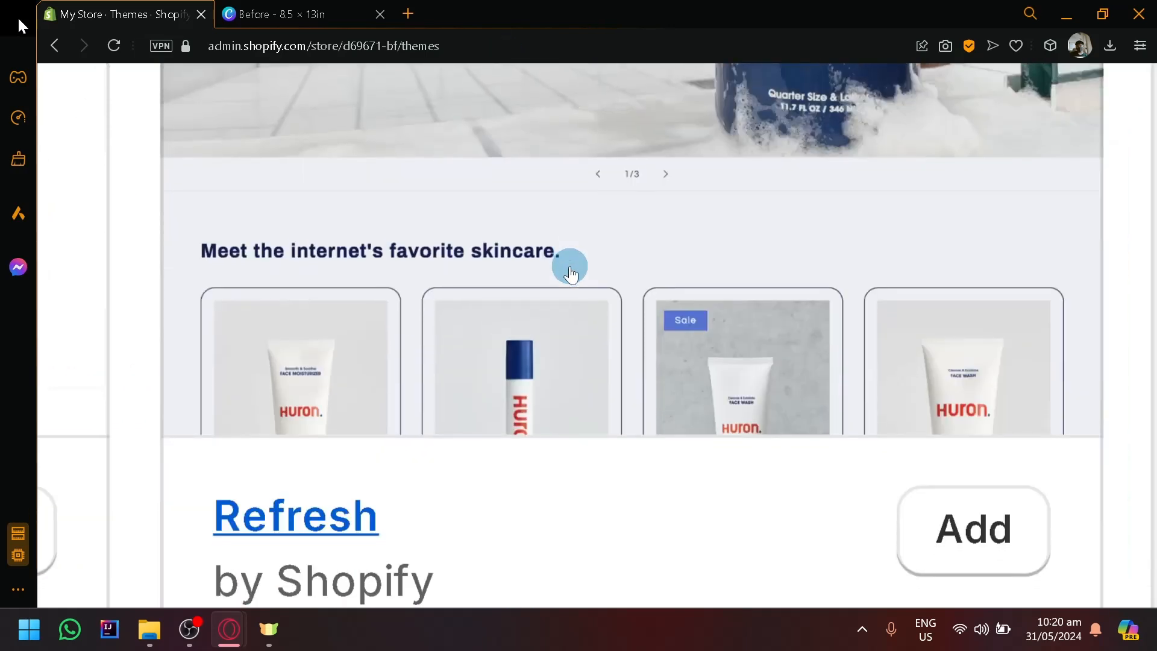
scroll(396, 295, up, 3)
scroll(396, 296, left, 20)
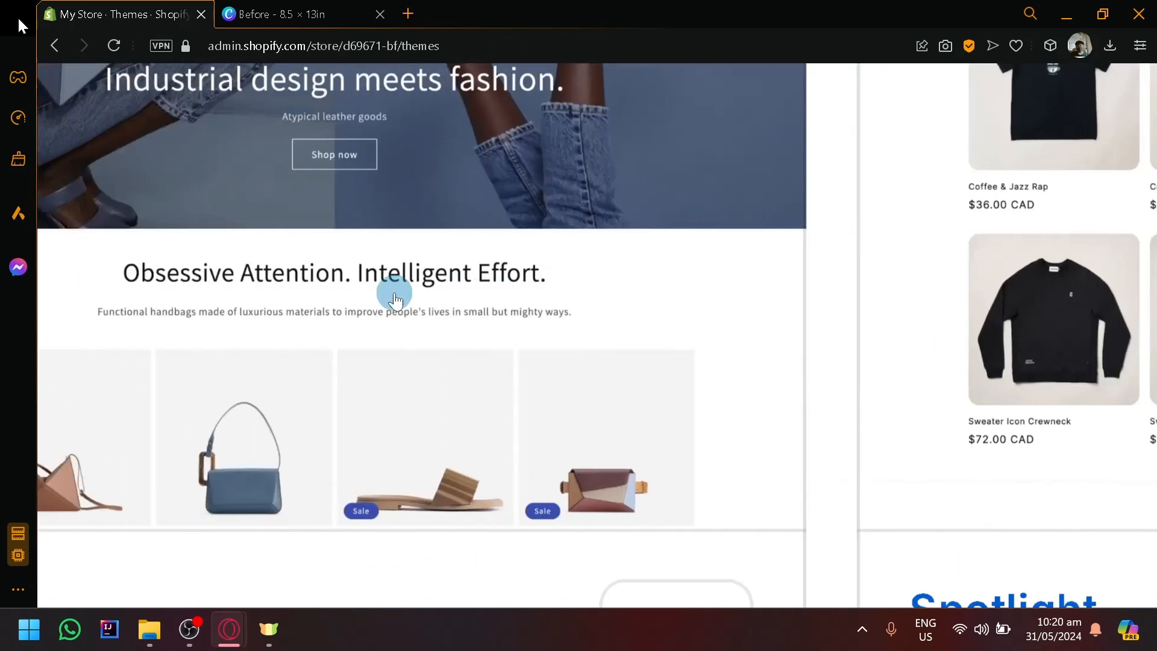
scroll(453, 354, up, 2)
scroll(453, 354, right, 16)
scroll(453, 353, down, 1)
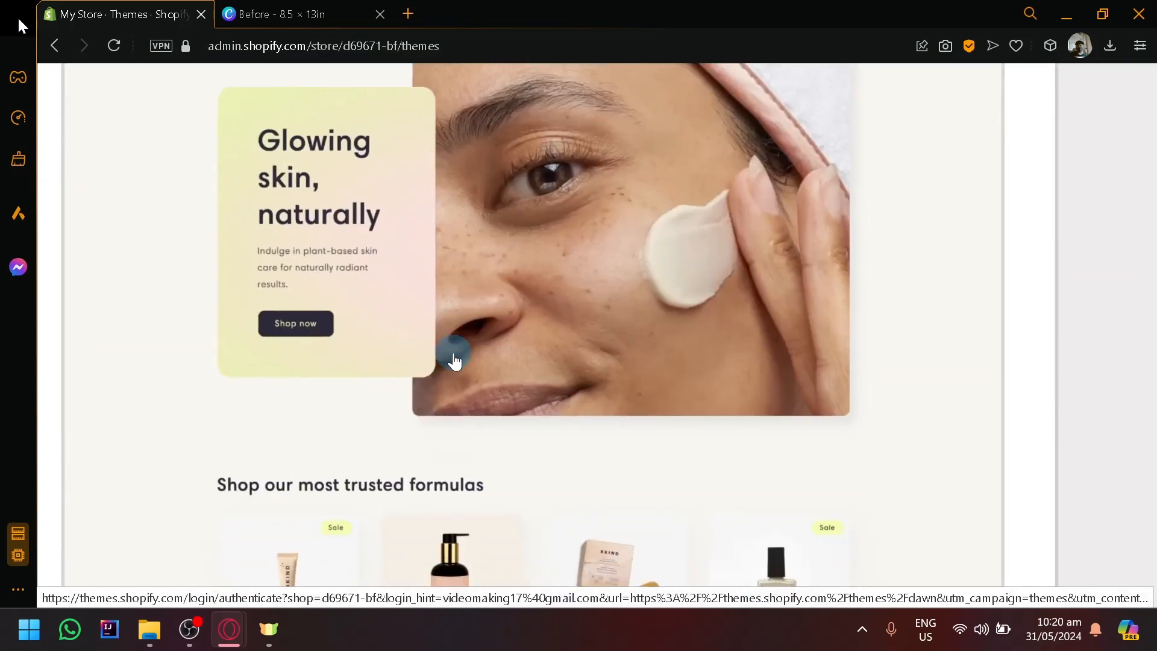
scroll(453, 353, right, 8)
scroll(453, 353, right, 10)
scroll(452, 356, left, 4)
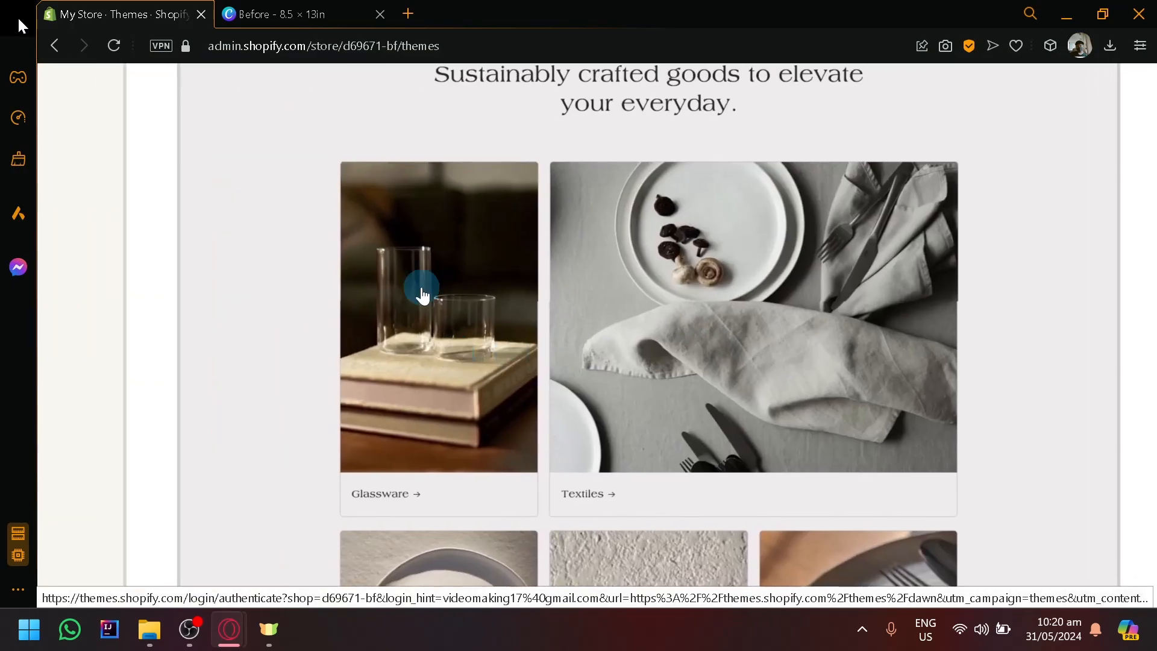
scroll(421, 292, down, 4)
scroll(407, 267, right, 15)
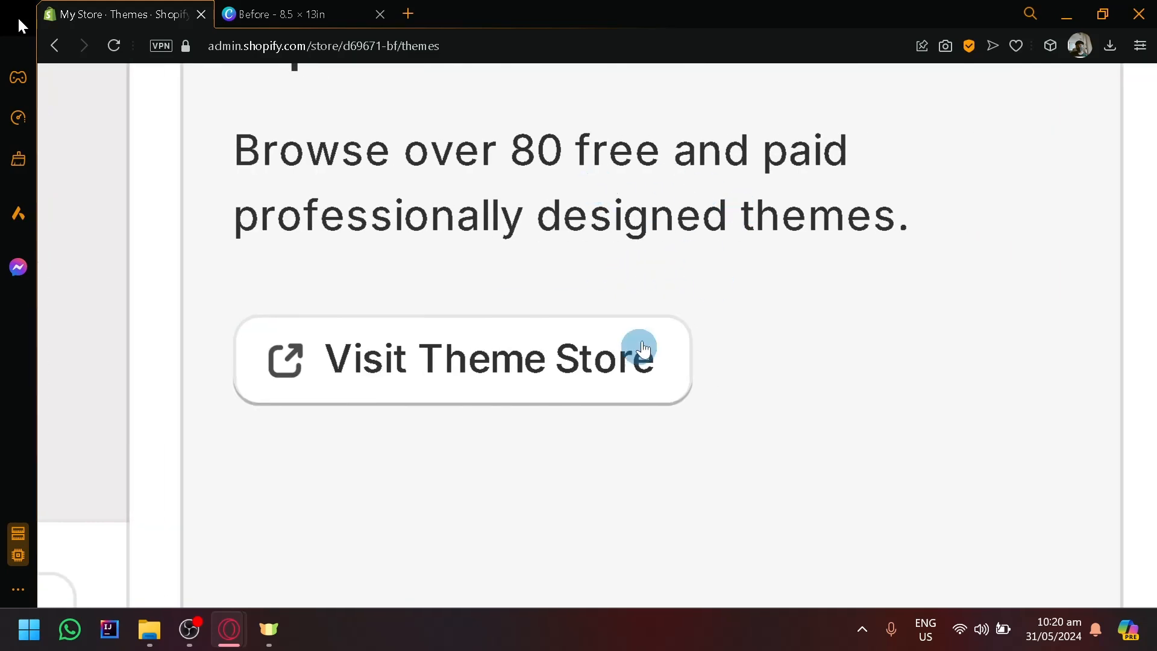
Open the current Dawn theme for customization and review the home page preview down to its footer.
scroll(637, 343, down, 5)
scroll(627, 381, down, 5)
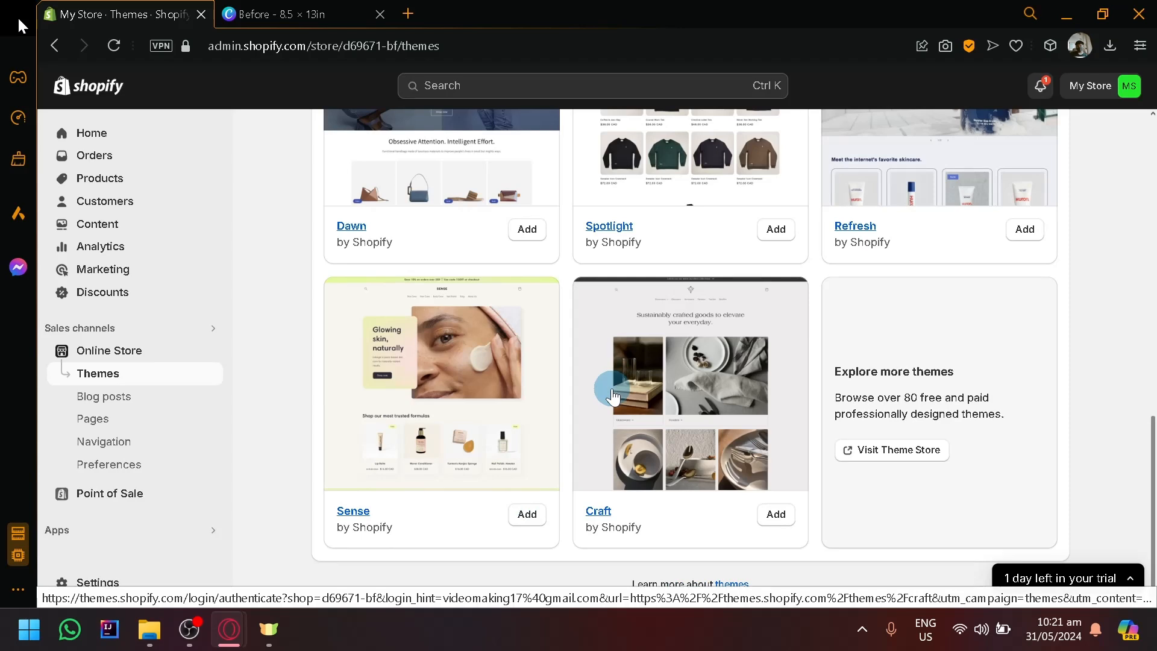
scroll(613, 394, up, 10)
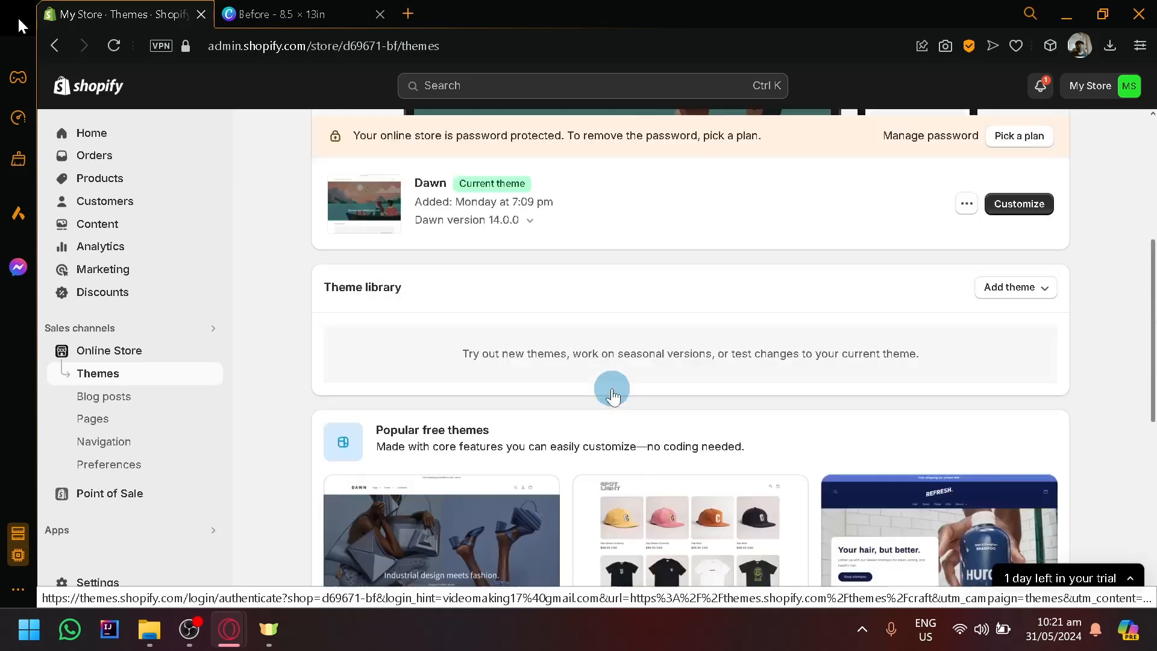
scroll(723, 403, down, 10)
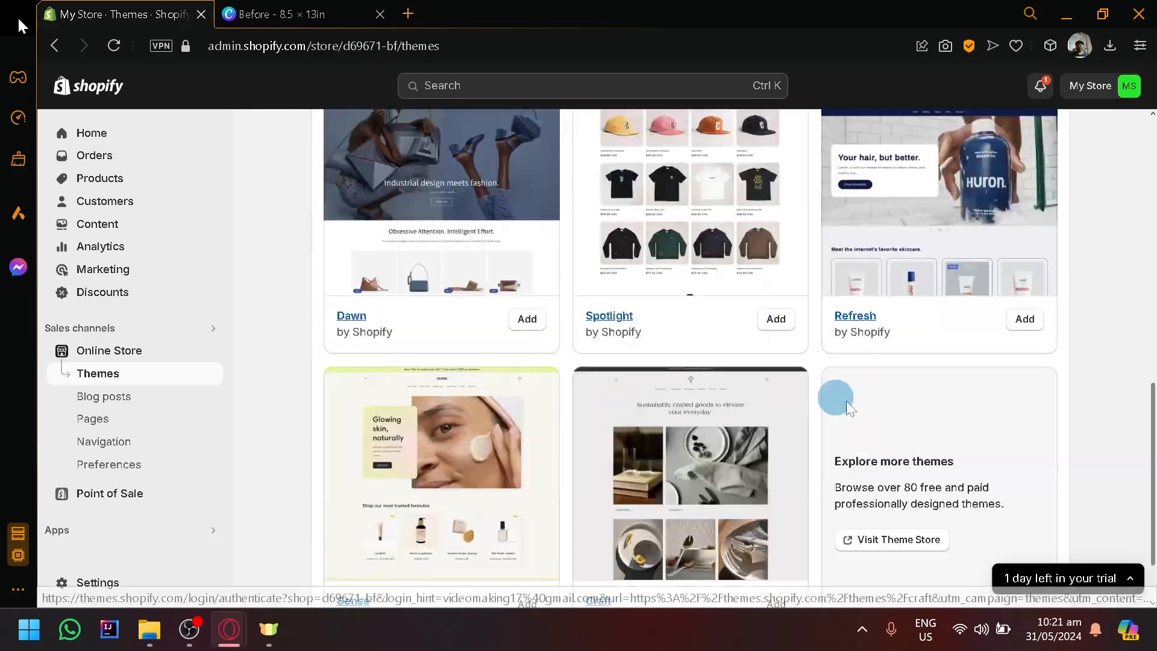
scroll(878, 241, up, 5)
scroll(884, 331, down, 5)
scroll(900, 311, up, 6)
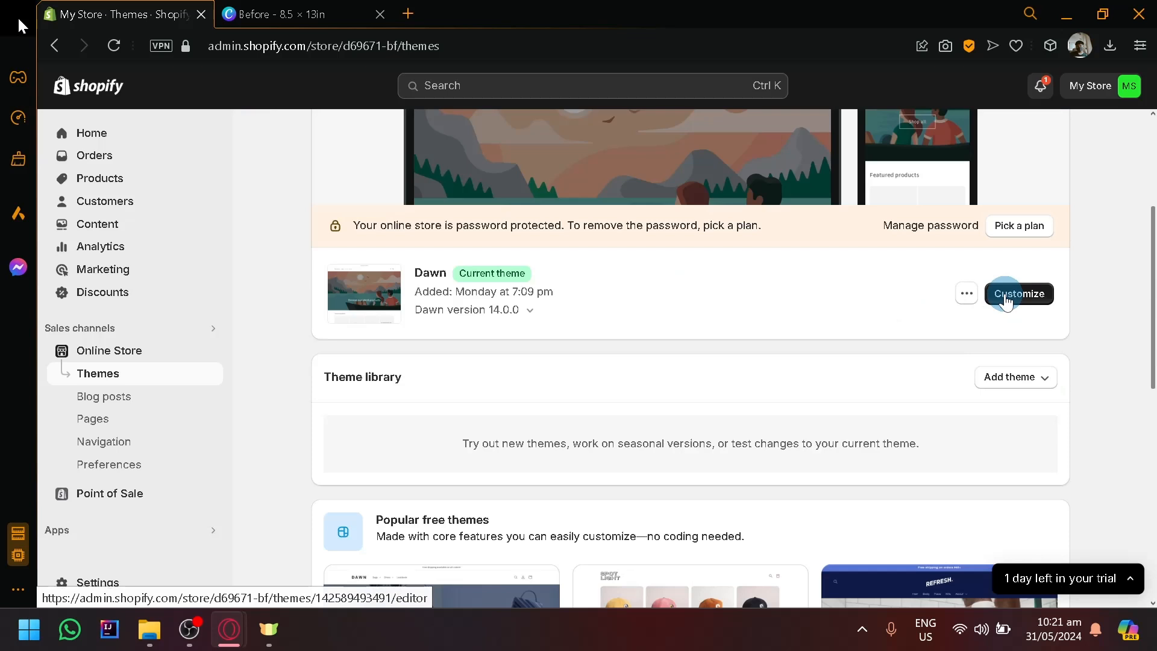
click(1005, 295)
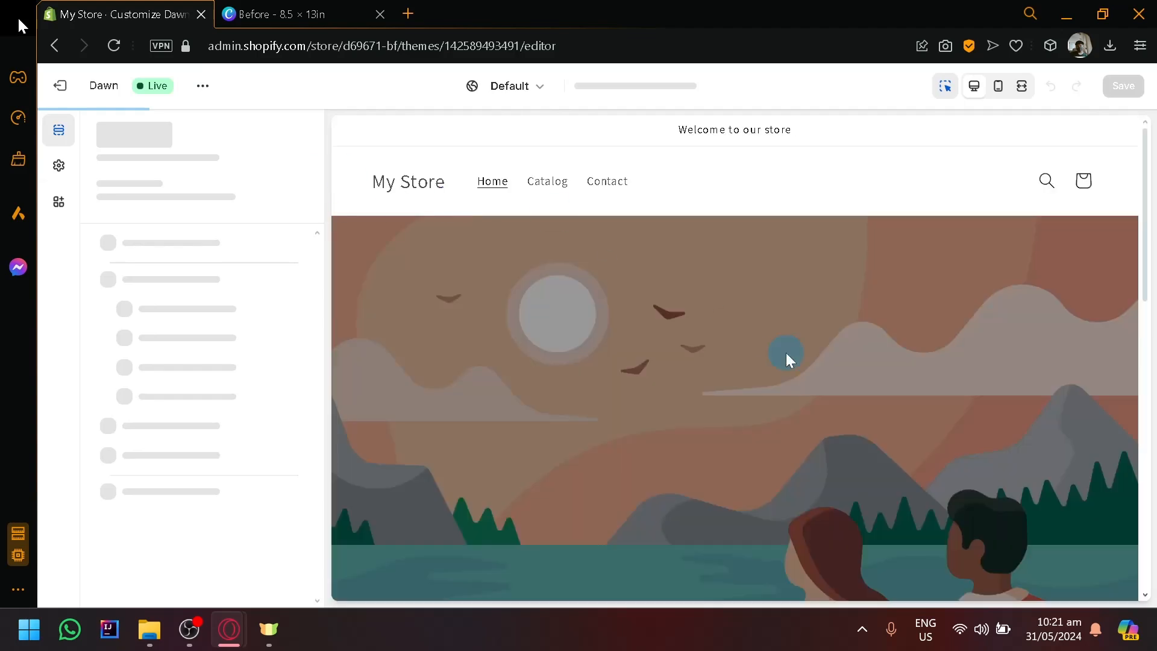
scroll(786, 353, down, 10)
scroll(785, 356, down, 8)
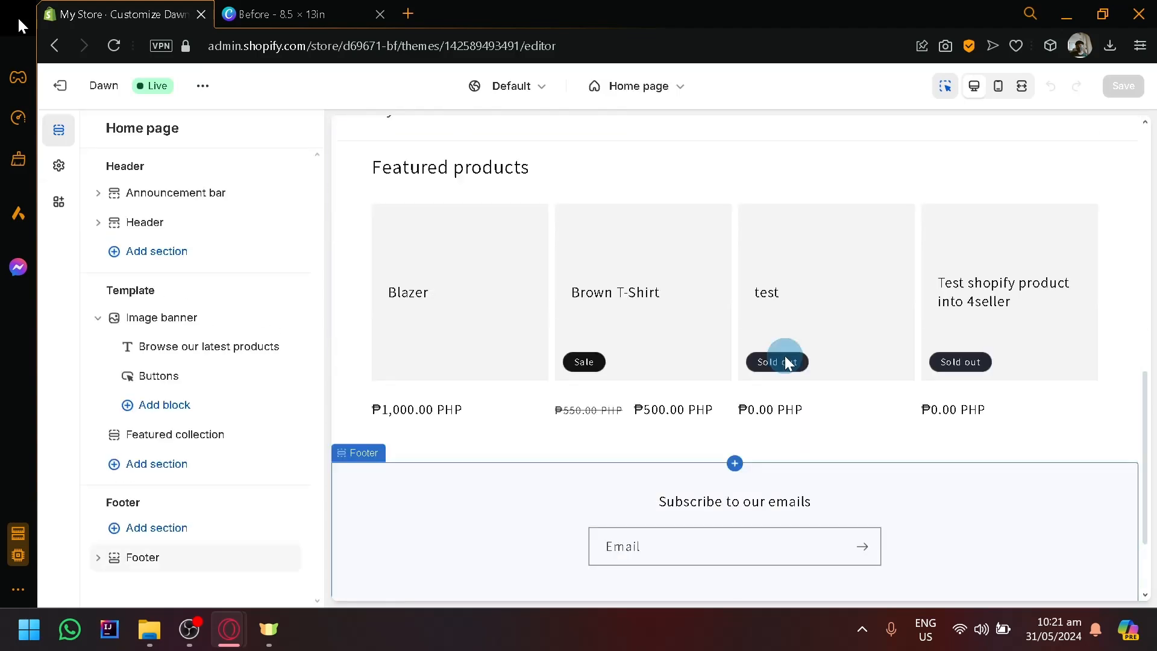
scroll(784, 355, down, 2)
scroll(728, 422, down, 2)
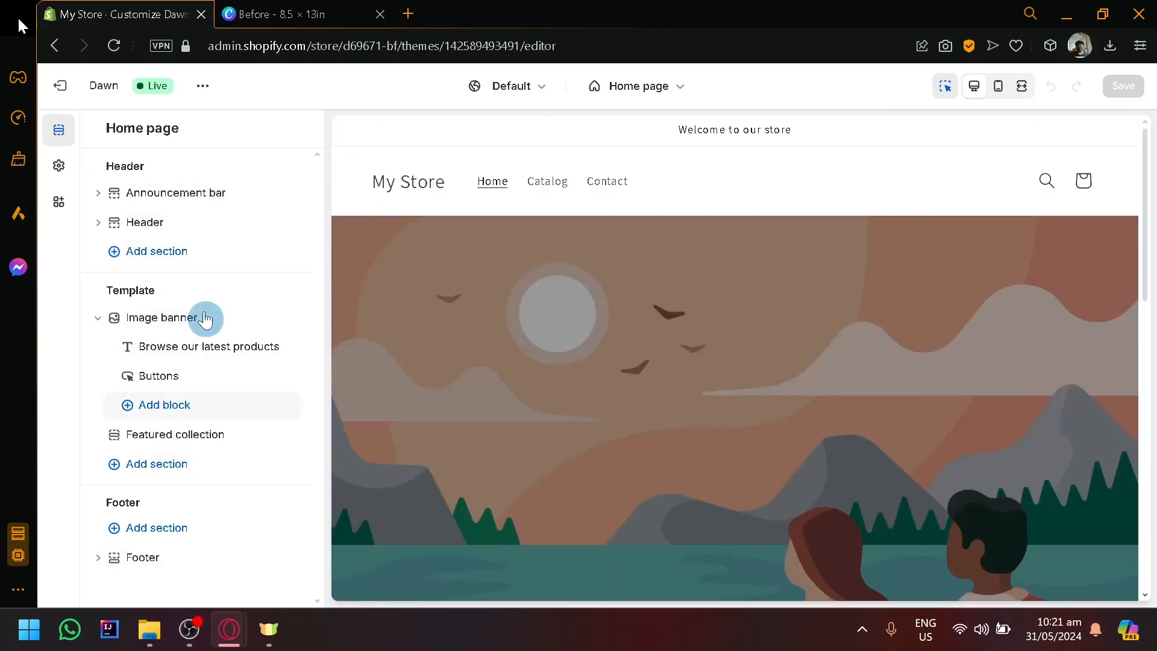
Set the banner height of the home page's image banner to Small.
scroll(718, 405, down, 4)
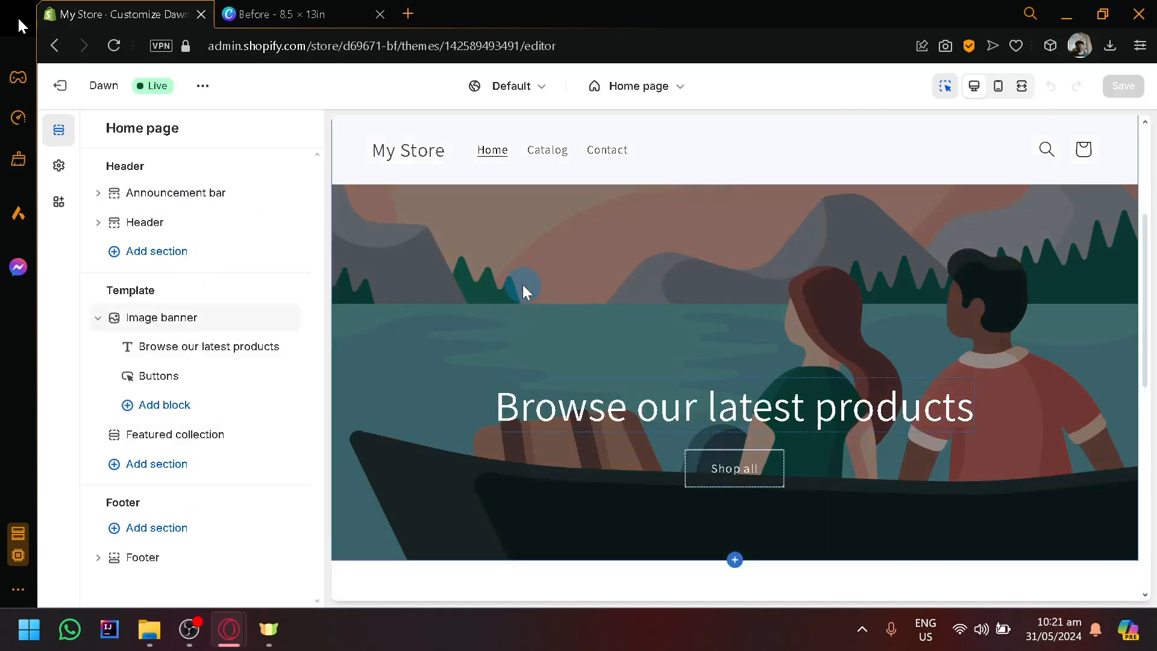
click(522, 285)
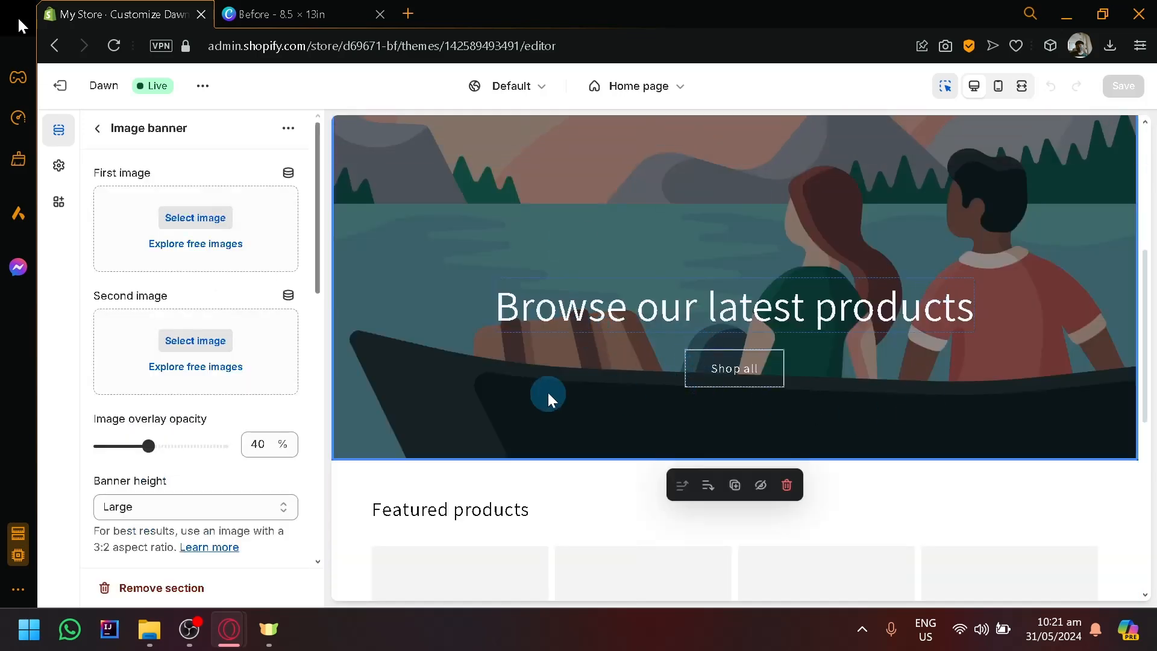
scroll(489, 306, up, 4)
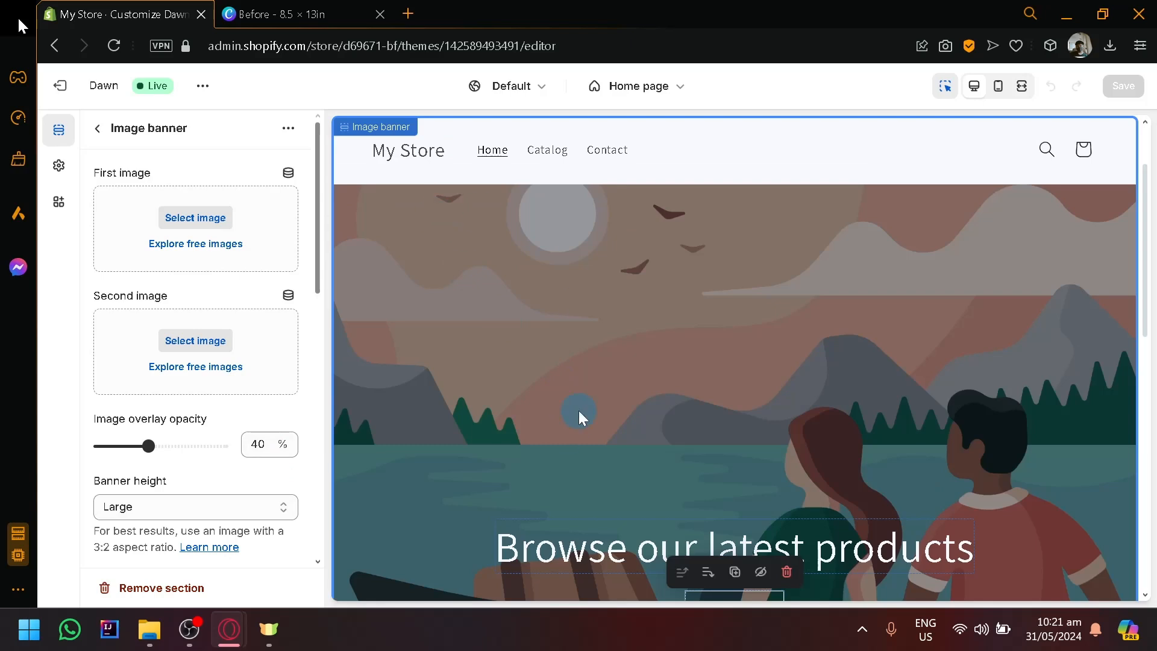
click(273, 508)
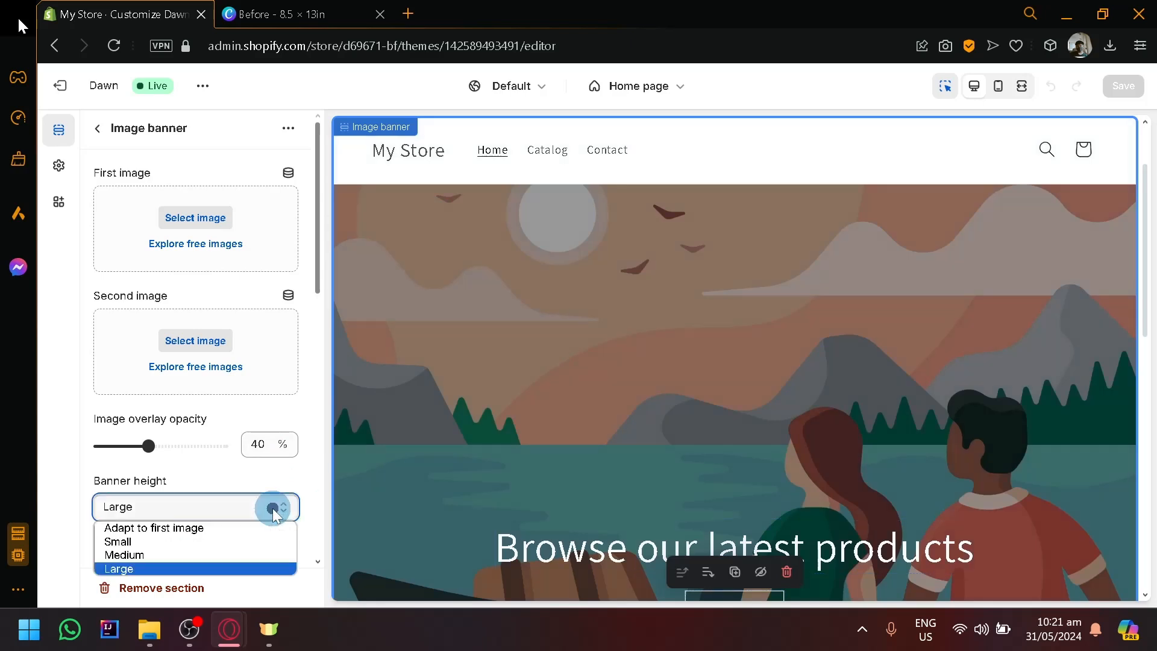
click(254, 538)
scroll(747, 280, down, 8)
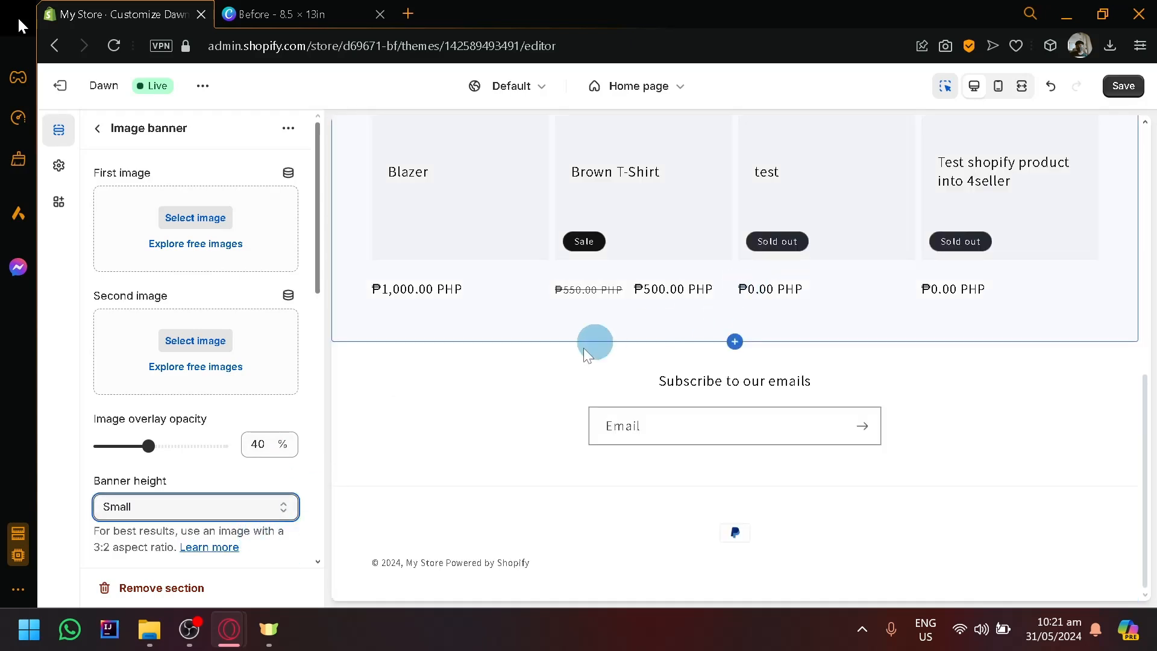
Change the featured collection's heading to "Wigs" and review its collection settings.
scroll(583, 348, up, 2)
scroll(468, 221, up, 2)
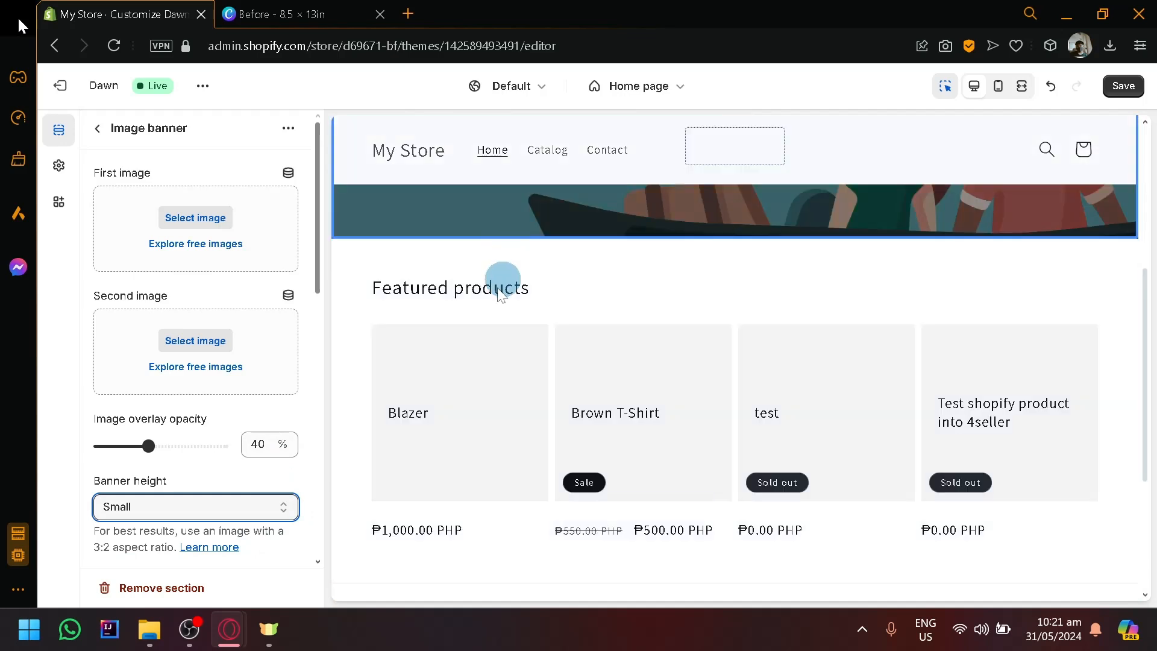
click(479, 341)
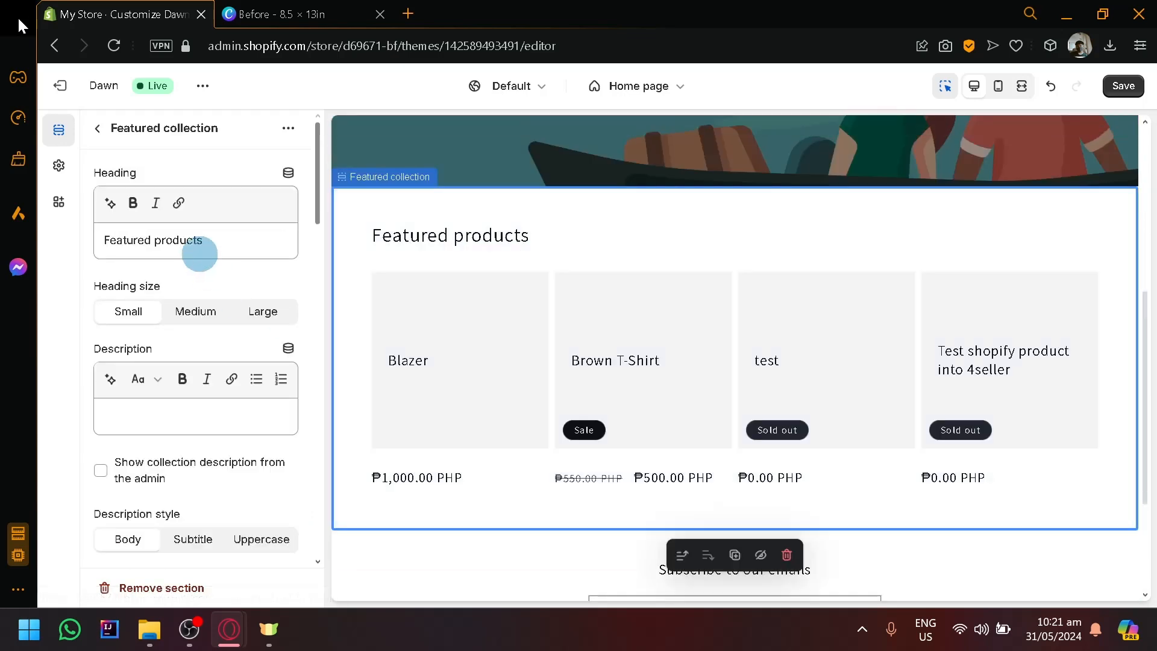
drag(214, 244, 84, 261)
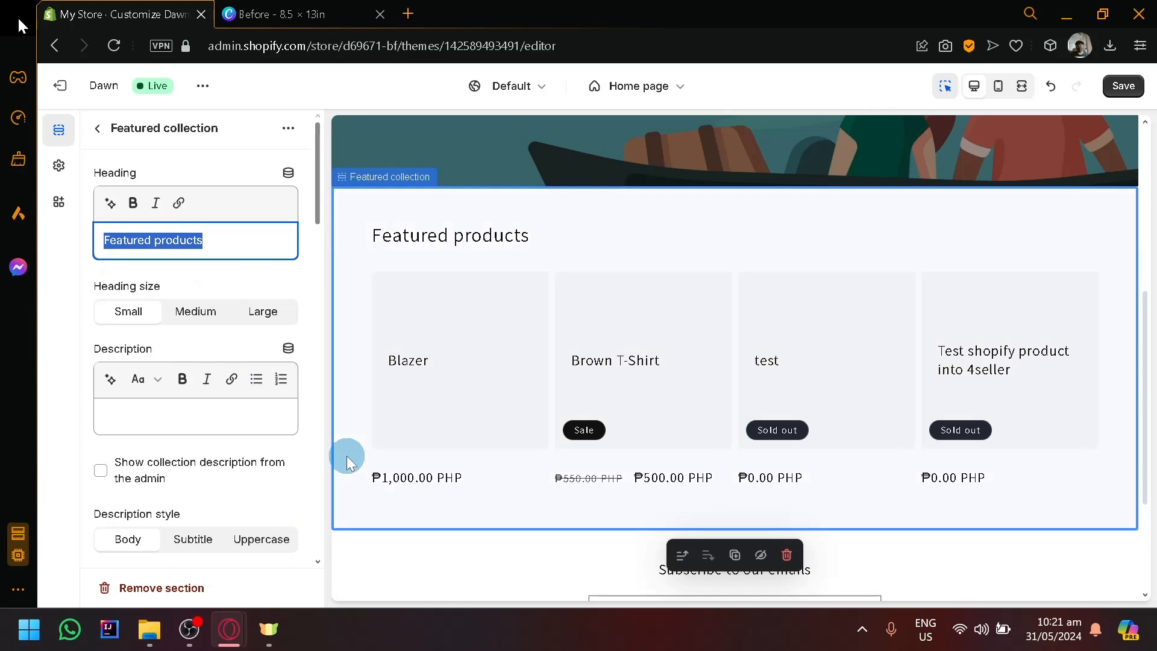
text(Wigs)
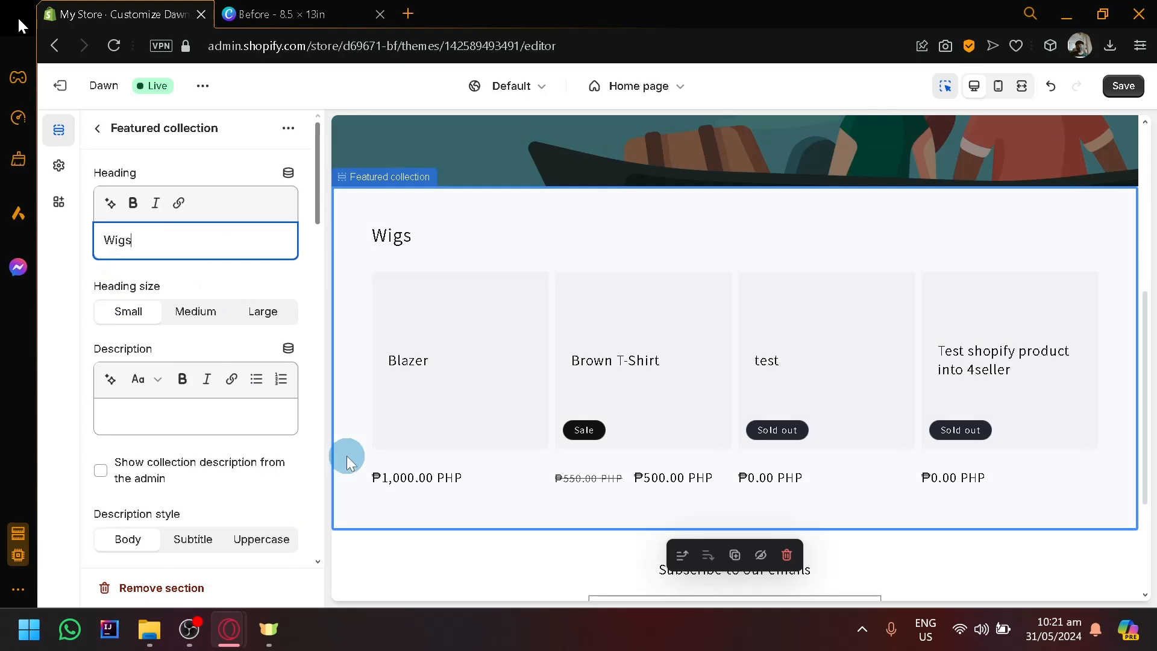
scroll(393, 476, down, 2)
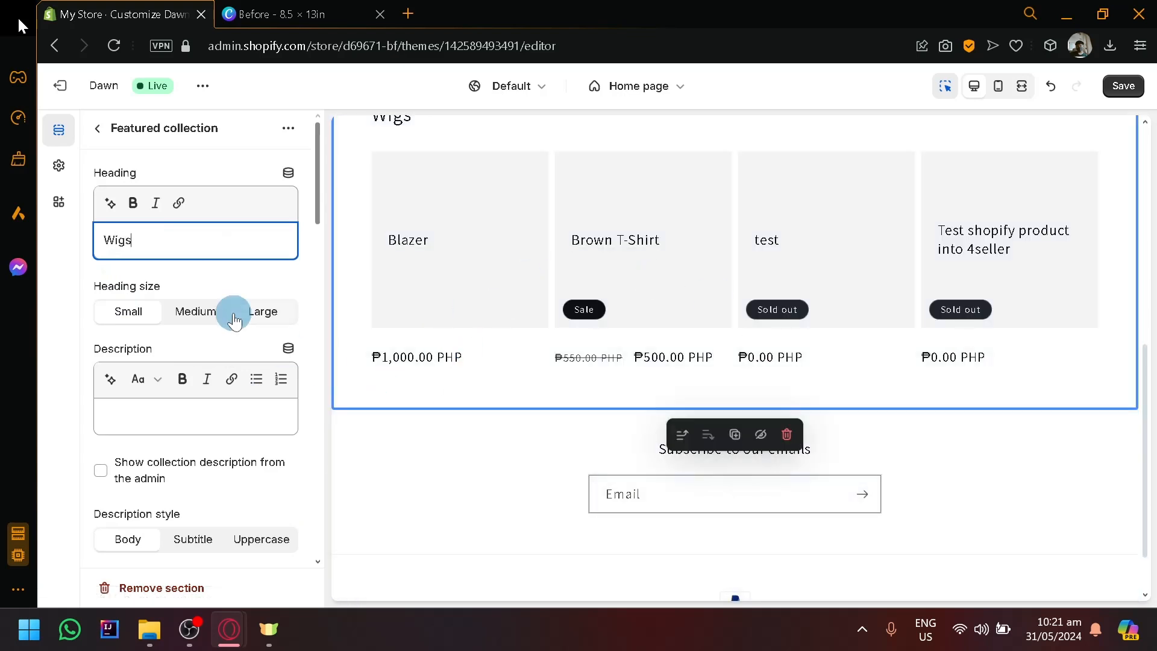
scroll(234, 321, down, 6)
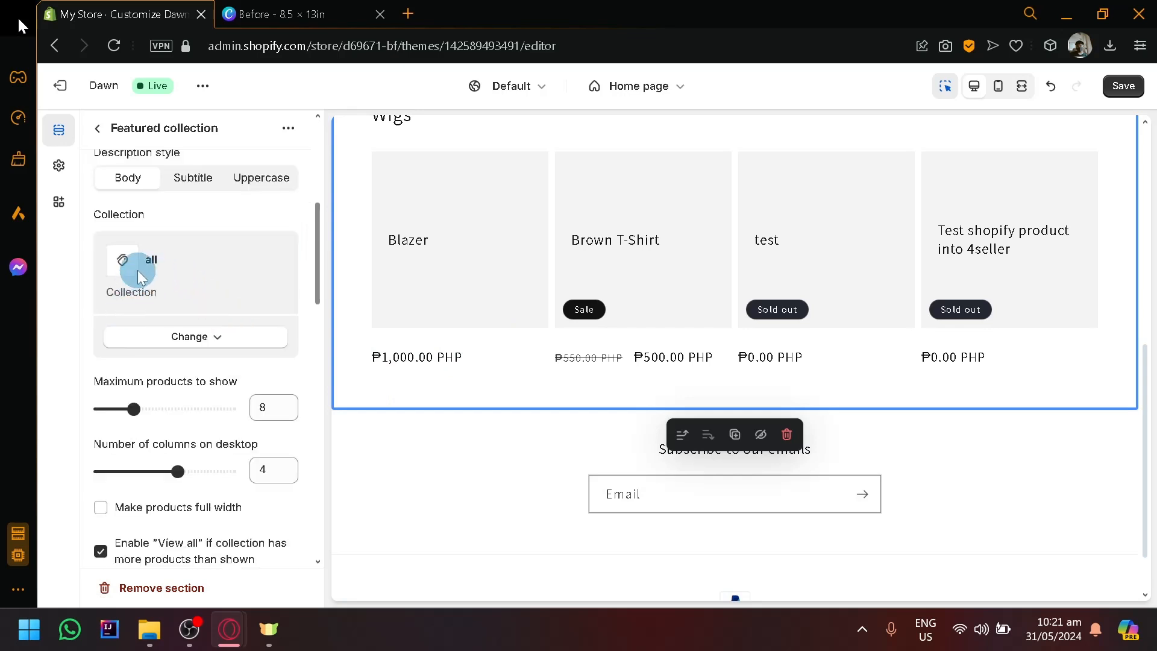
Return to the home page's section list and add a Featured product section to the template below the featured collection.
click(451, 513)
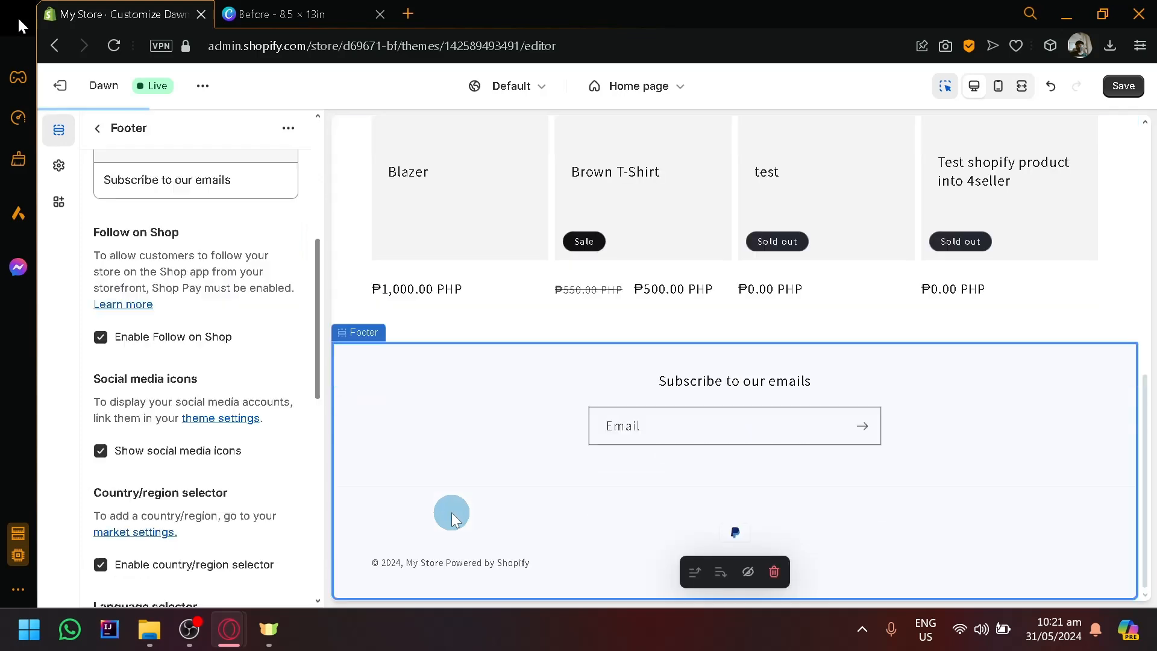
click(93, 130)
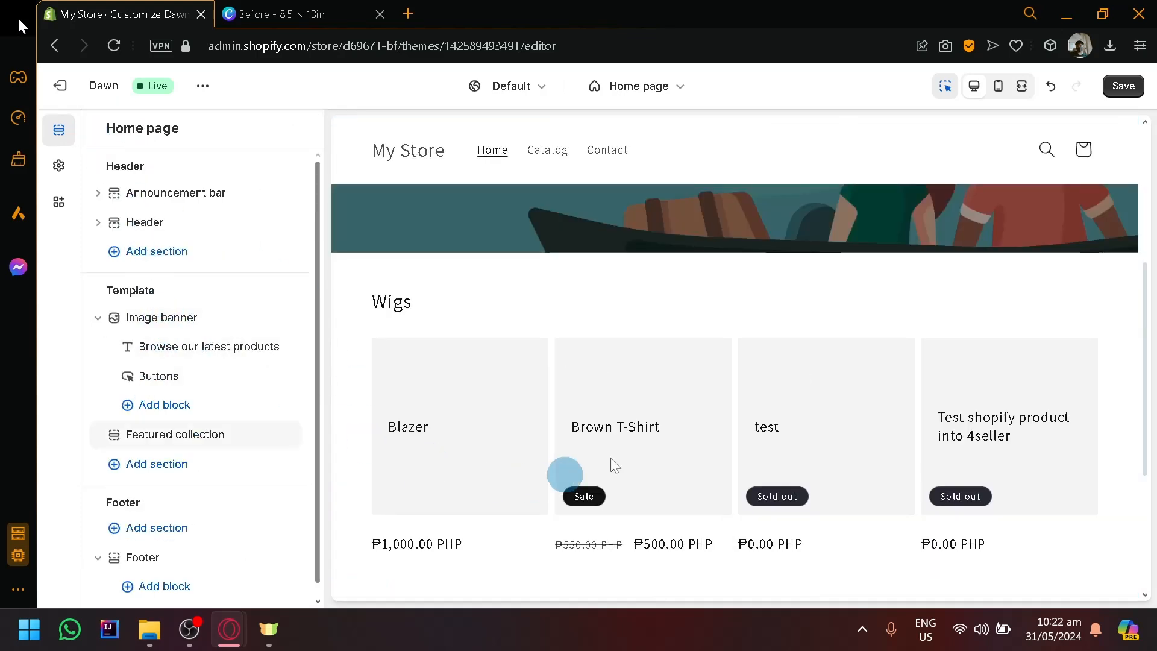
scroll(638, 448, down, 2)
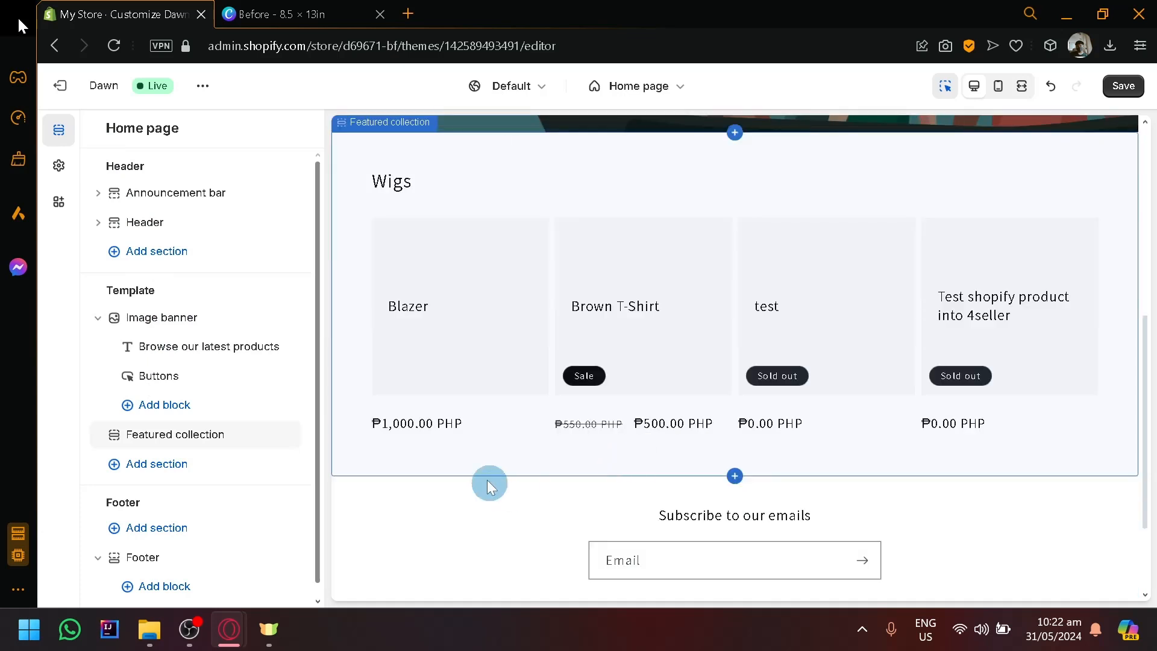
click(179, 473)
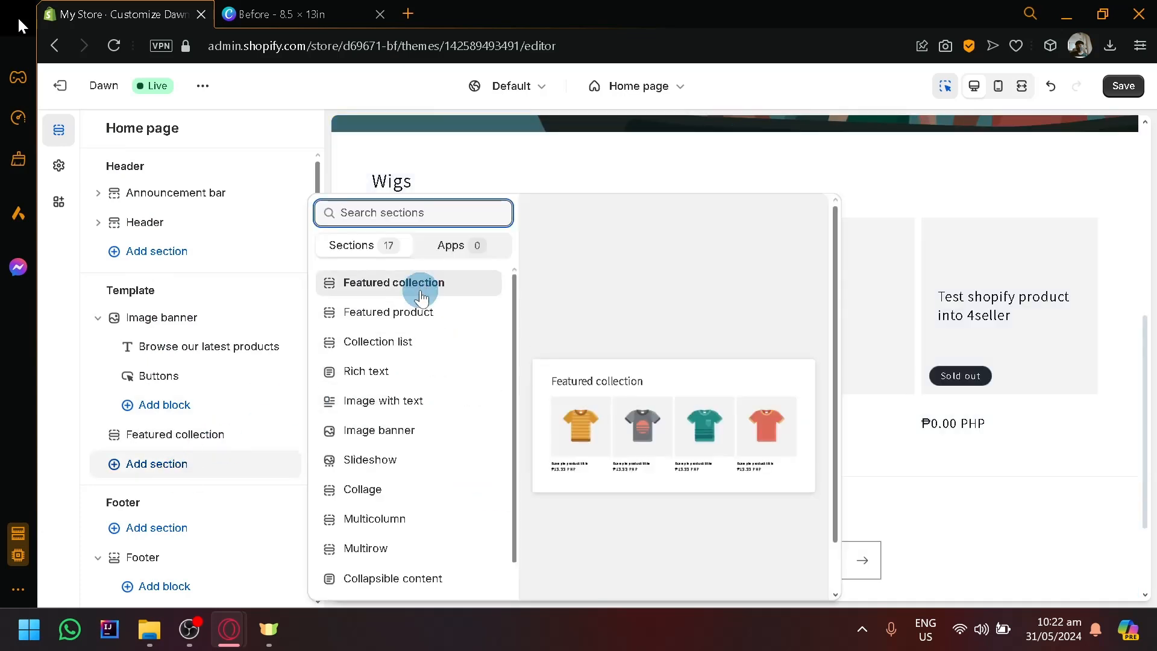
scroll(485, 413, up, 4)
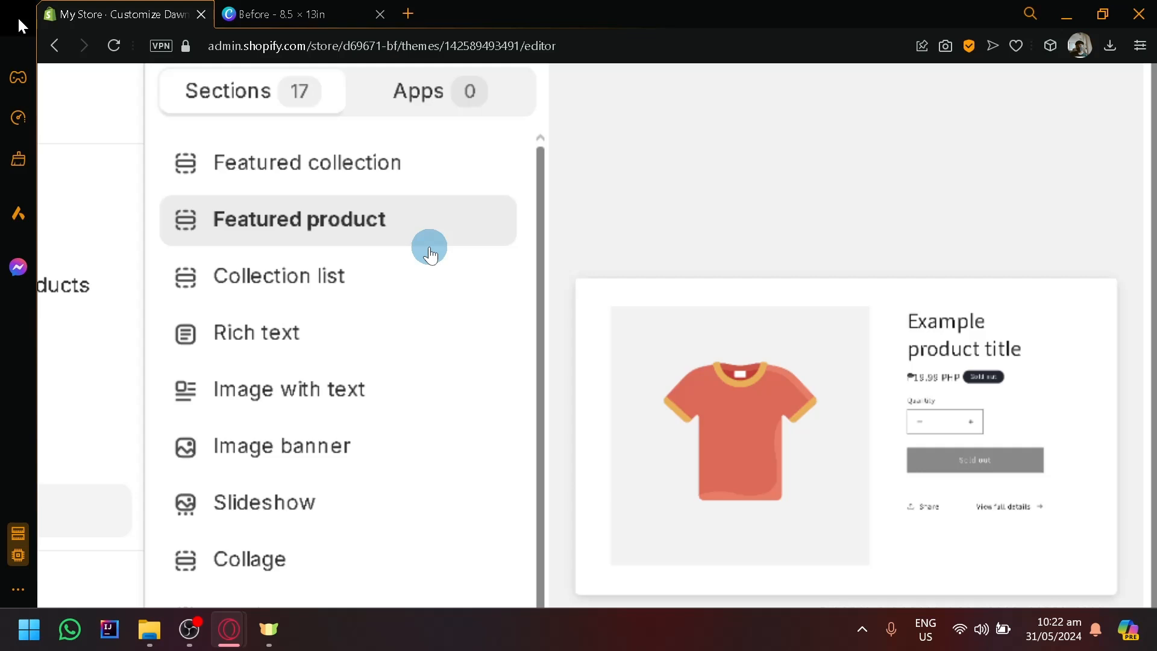
click(429, 246)
View the heading size options of the featured product's Title block, and return to the section list.
scroll(429, 246, down, 5)
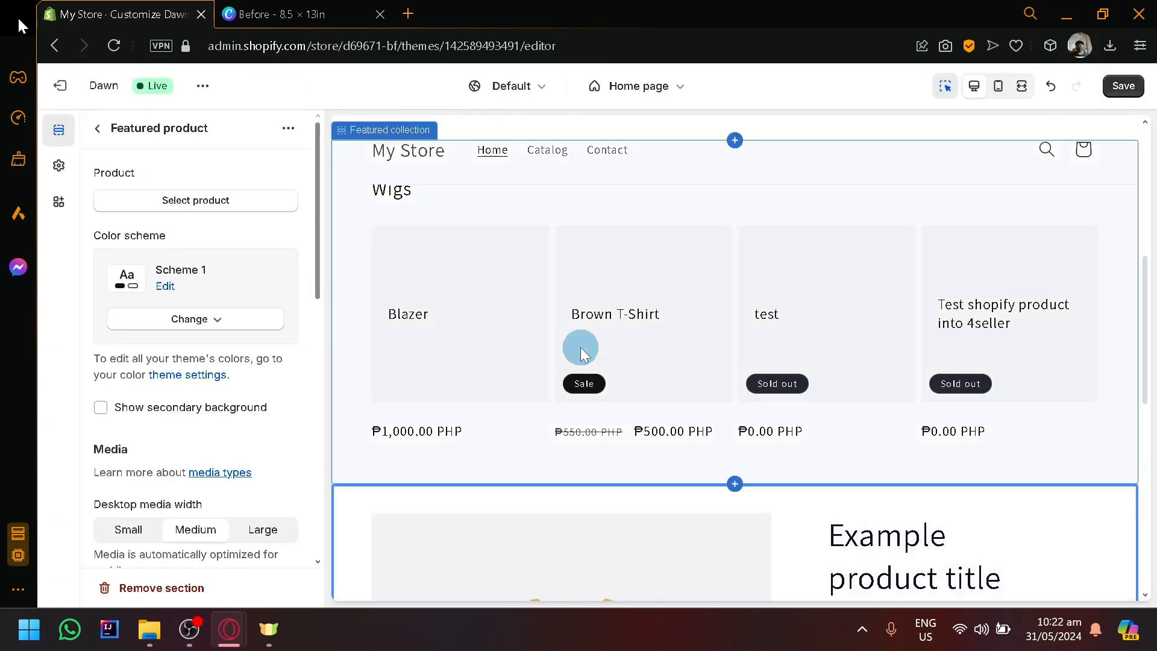
click(957, 215)
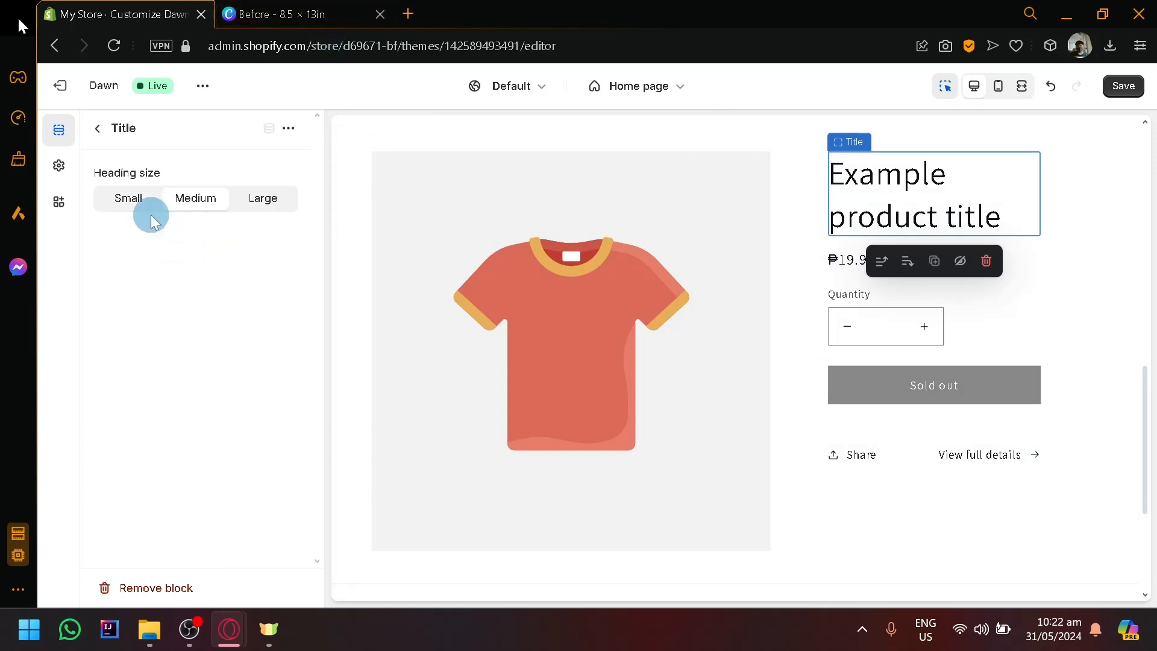
click(98, 128)
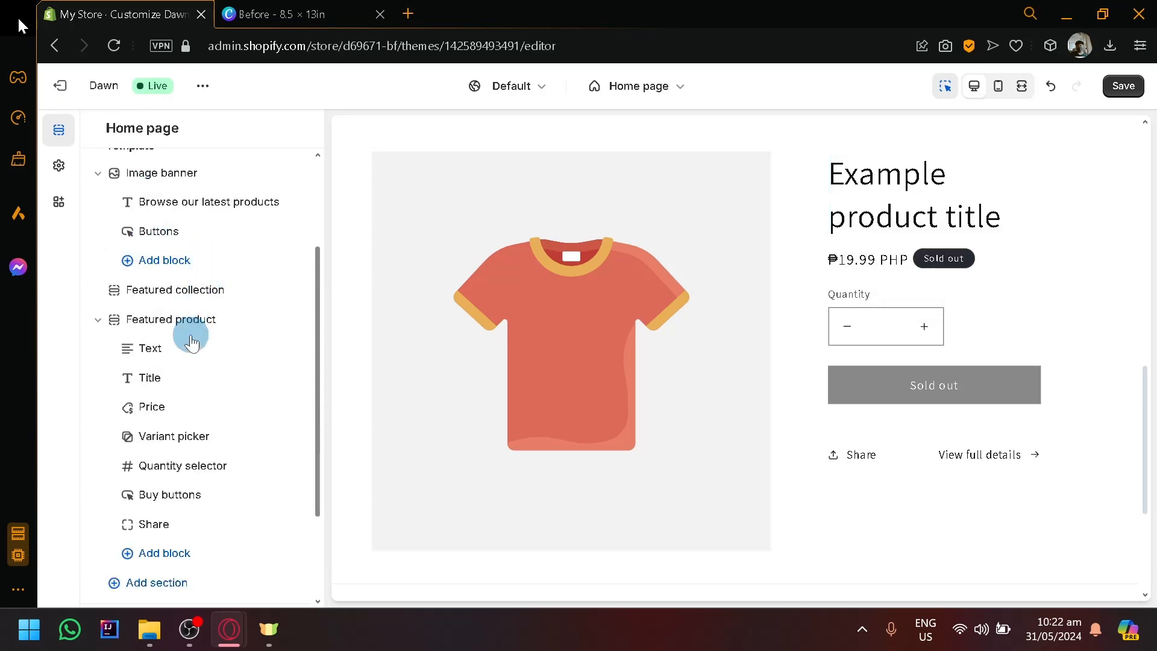
Look through the section types that can be added to the home page template, from Featured collection to Custom Liquid, and close the list.
scroll(191, 336, up, 2)
scroll(191, 415, down, 2)
scroll(191, 430, down, 2)
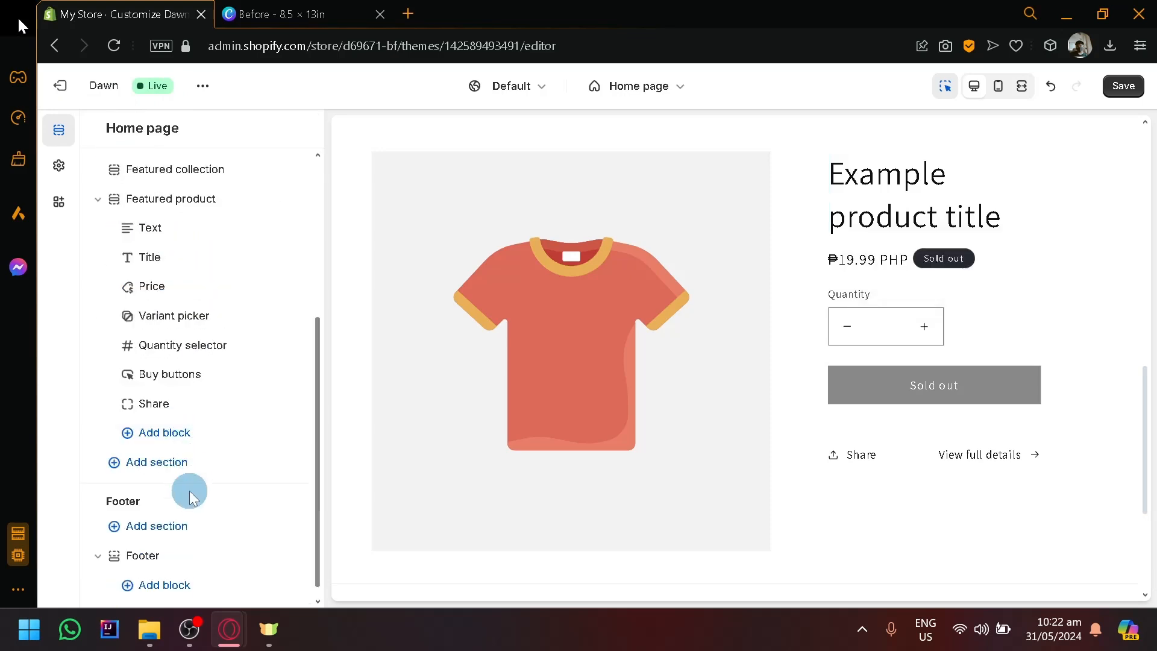
click(175, 461)
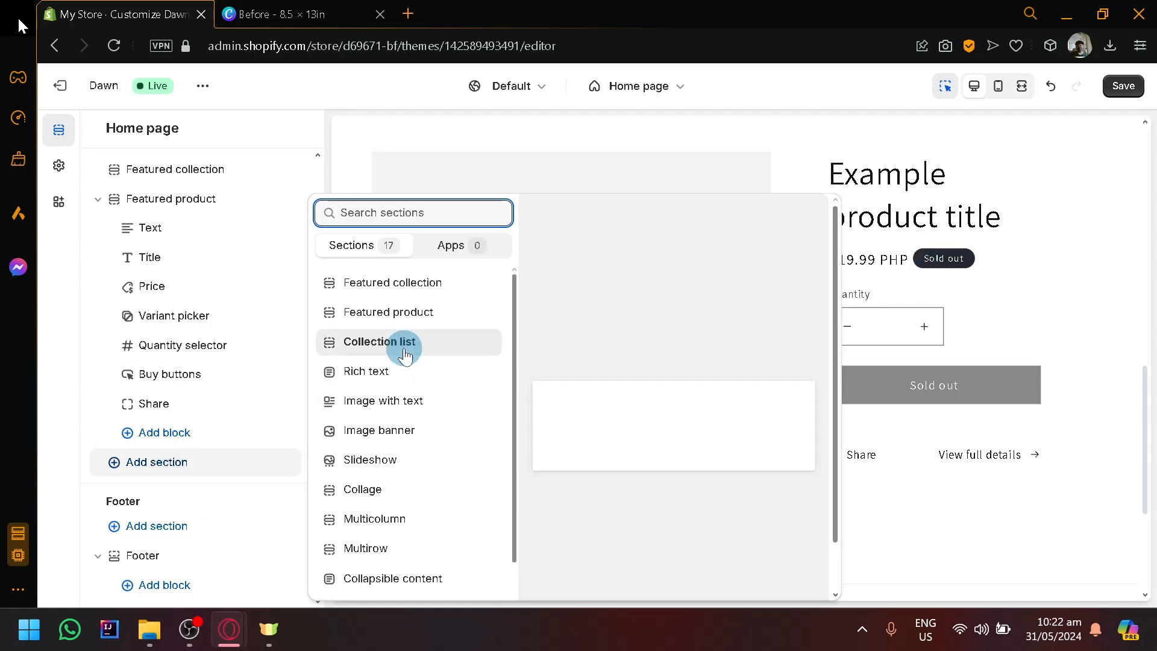
scroll(405, 349, up, 4)
scroll(415, 388, down, 2)
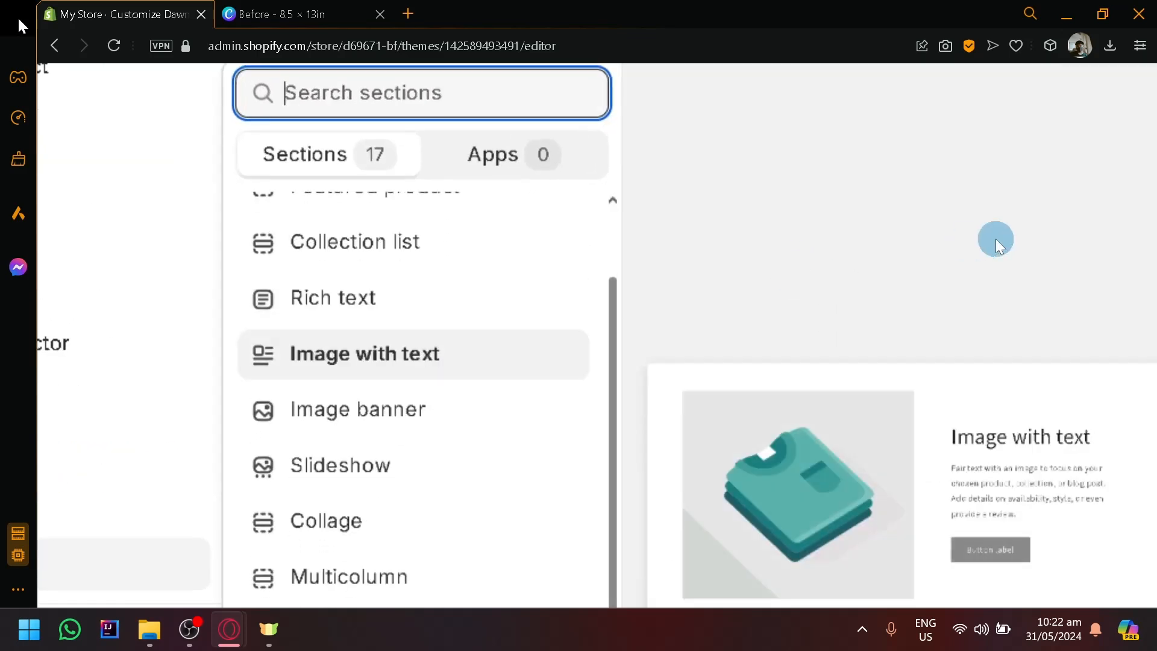
scroll(725, 291, down, 1)
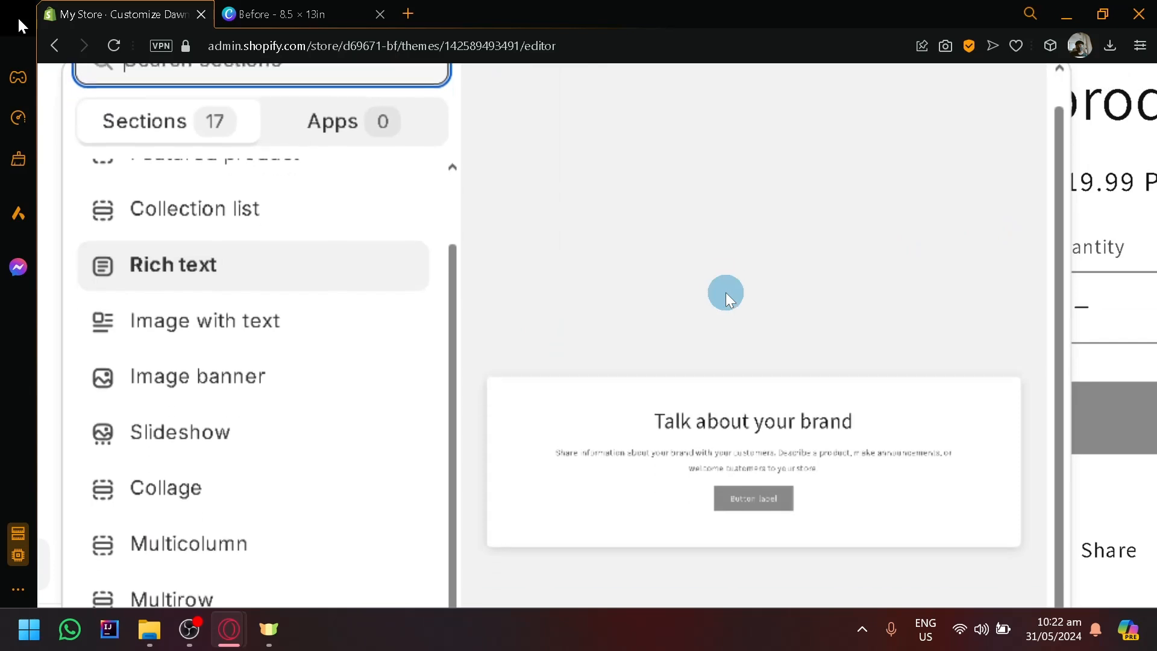
scroll(257, 325, down, 1)
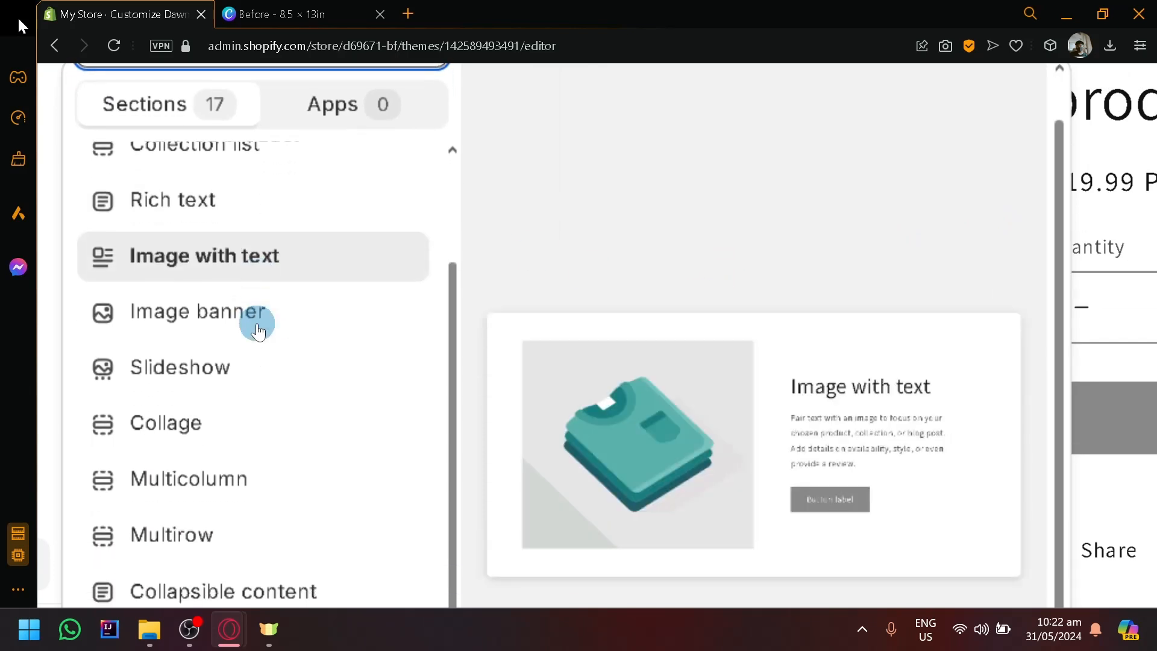
scroll(255, 320, down, 2)
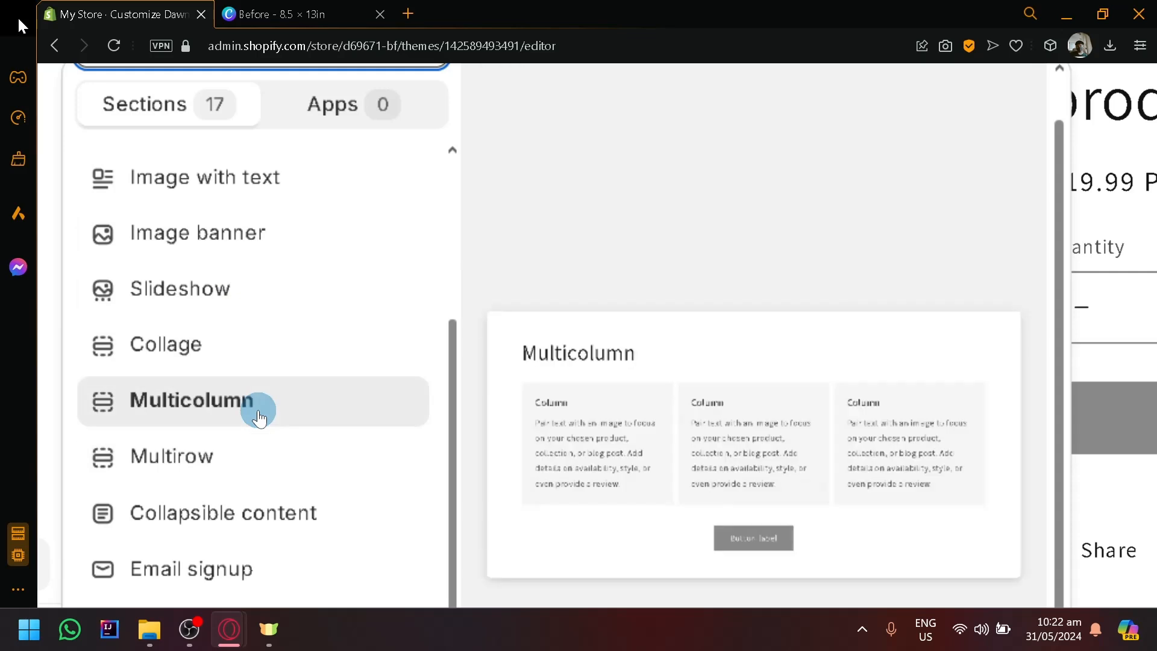
scroll(315, 544, up, 3)
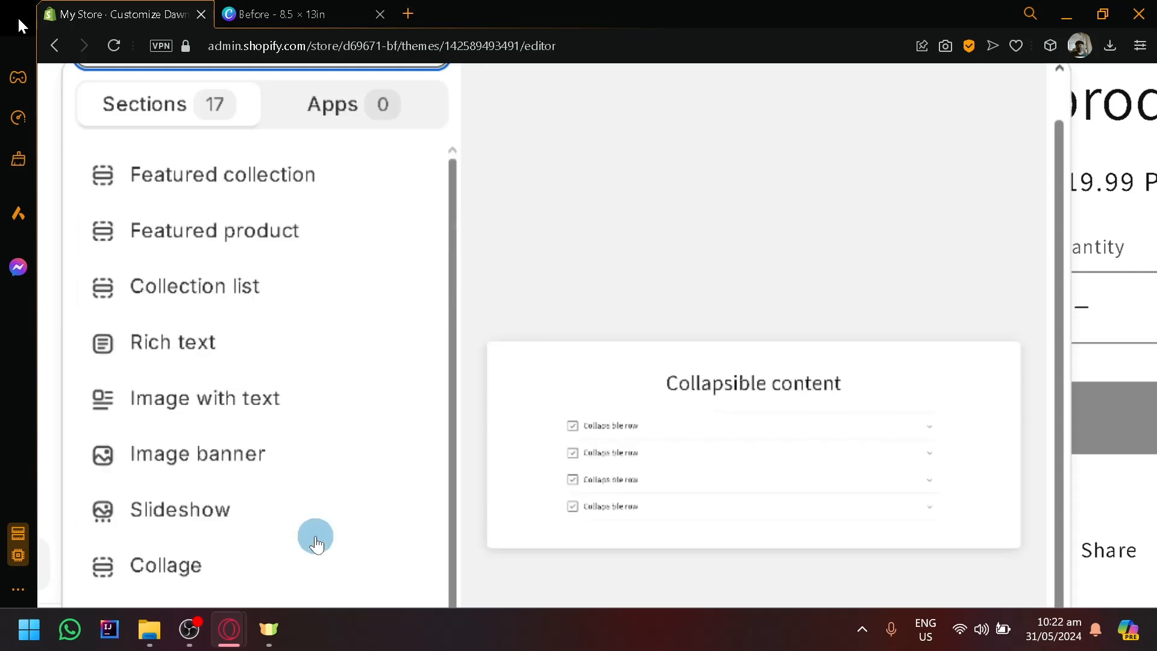
scroll(312, 535, down, 3)
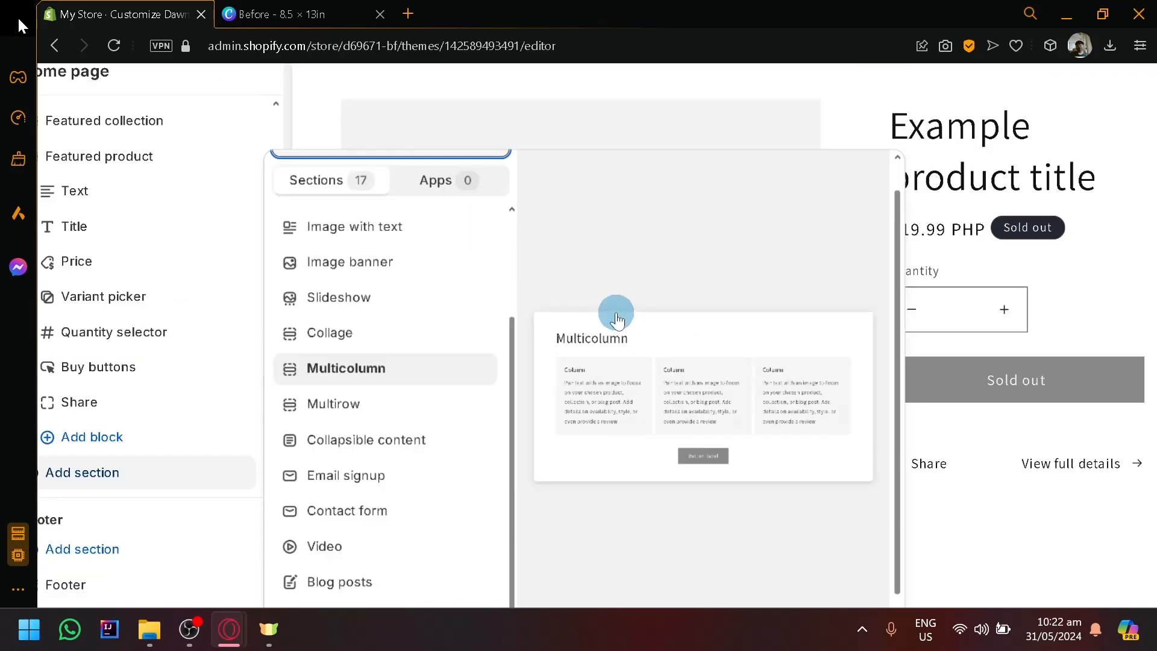
scroll(616, 313, down, 2)
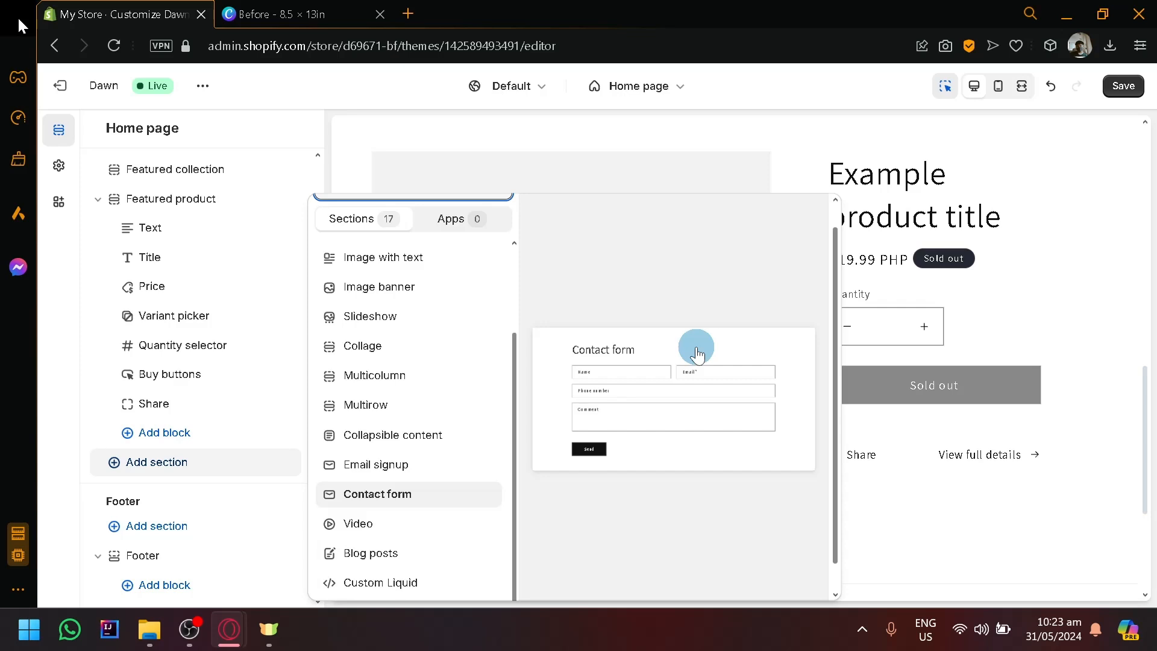
click(1139, 241)
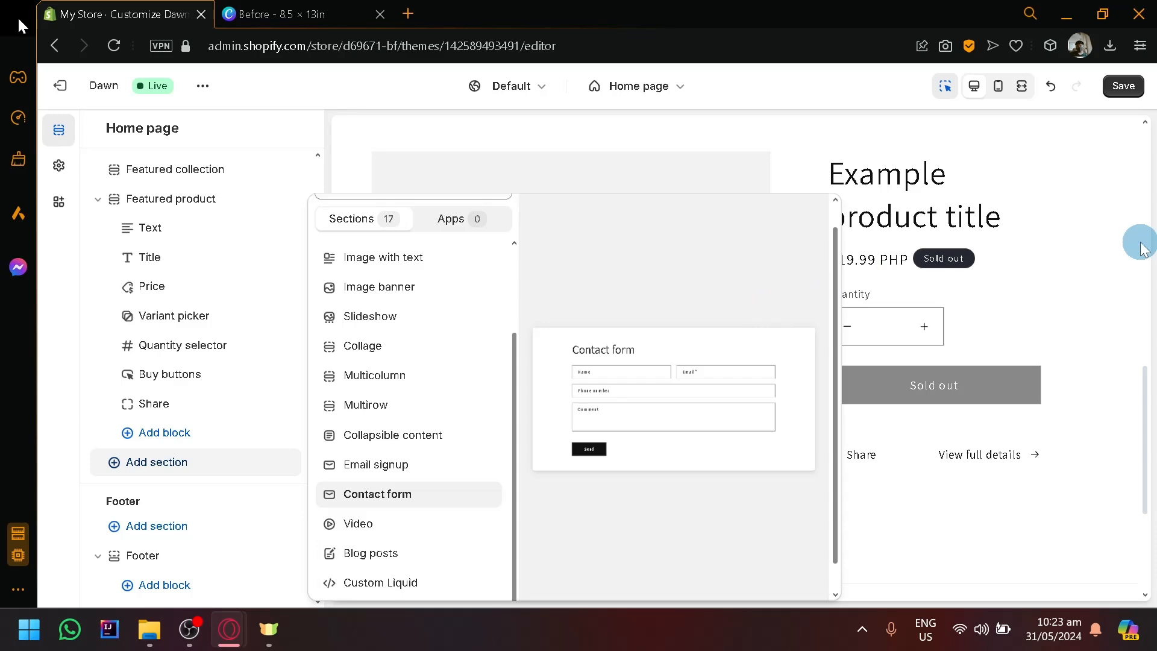
Look over the home page preview and exit the theme editor, discarding the unsaved changes.
scroll(719, 425, up, 10)
scroll(606, 446, down, 6)
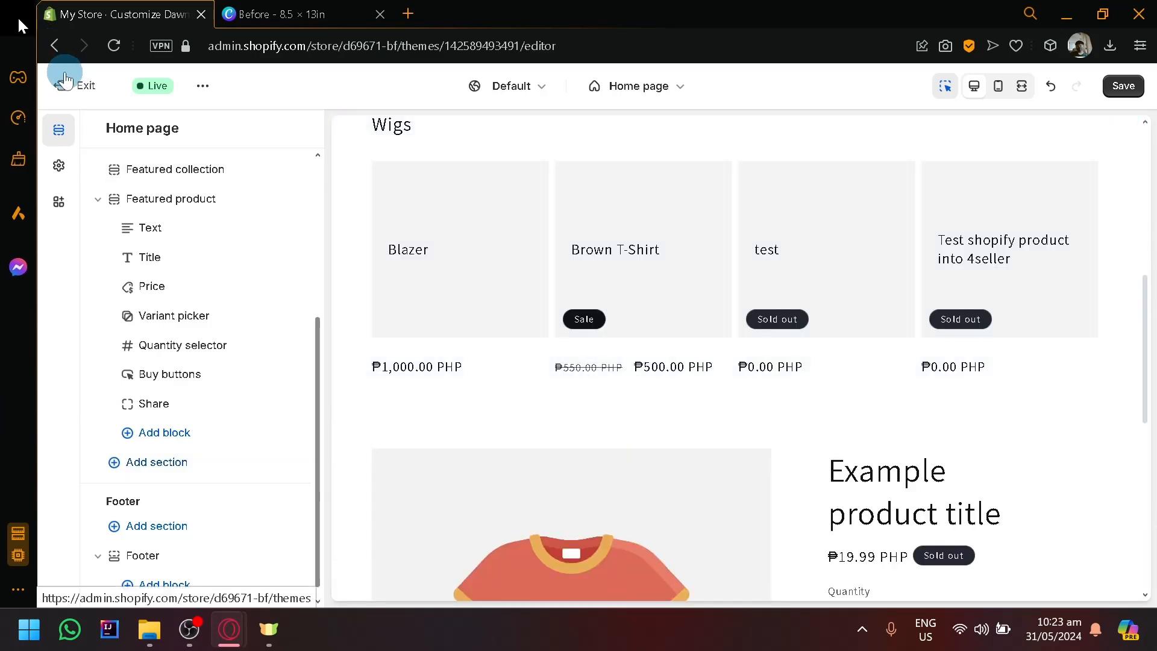
scroll(604, 470, up, 7)
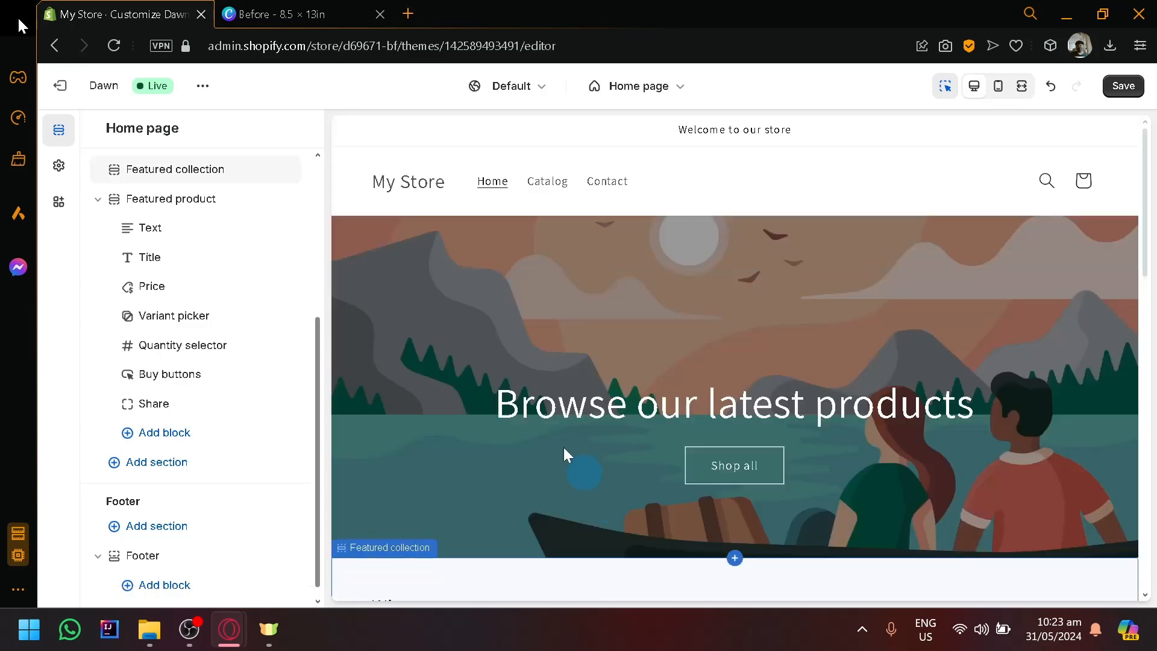
click(74, 91)
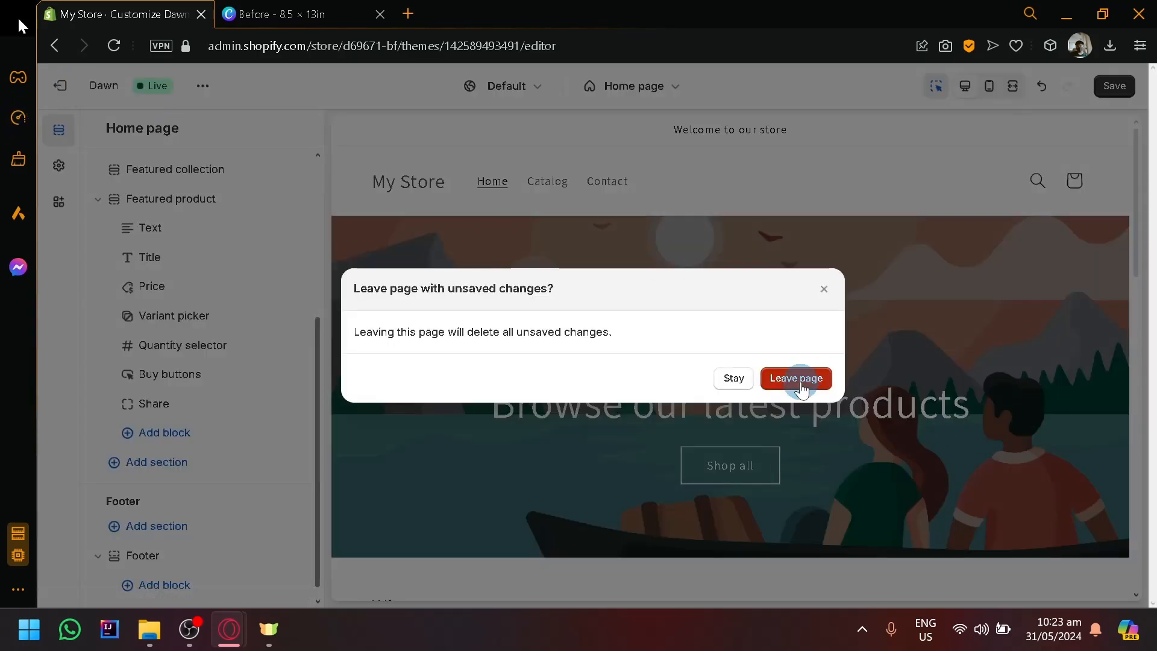
click(800, 378)
Collapse the trial notice and look through the popular free themes offered for the online store.
scroll(801, 388, down, 10)
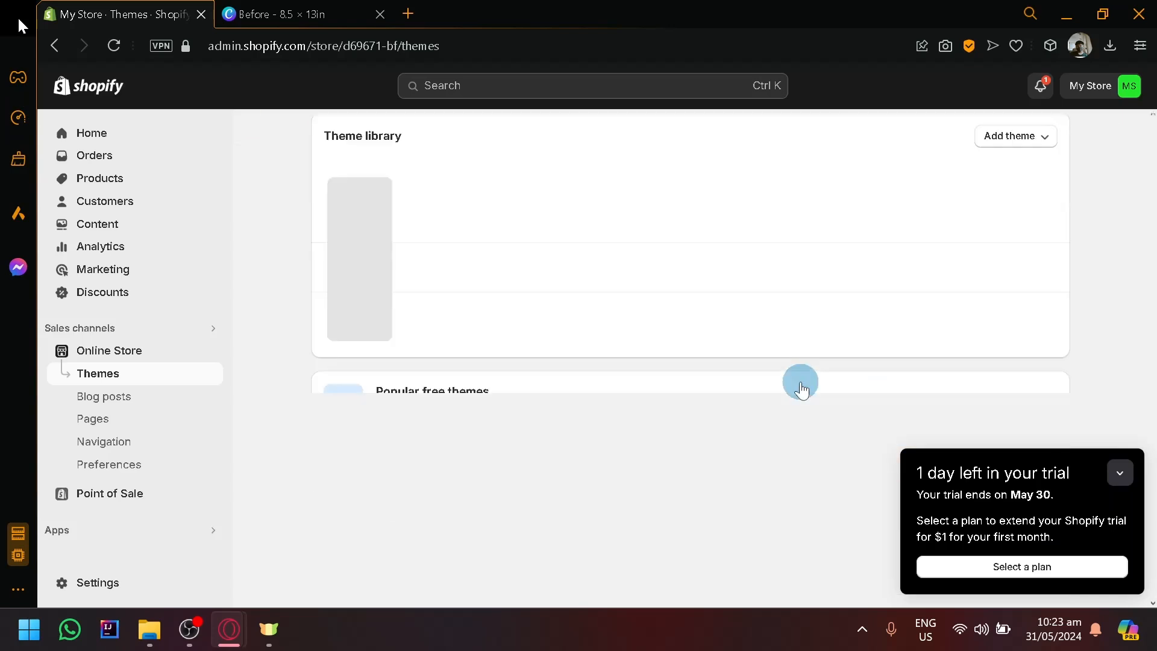
click(1121, 477)
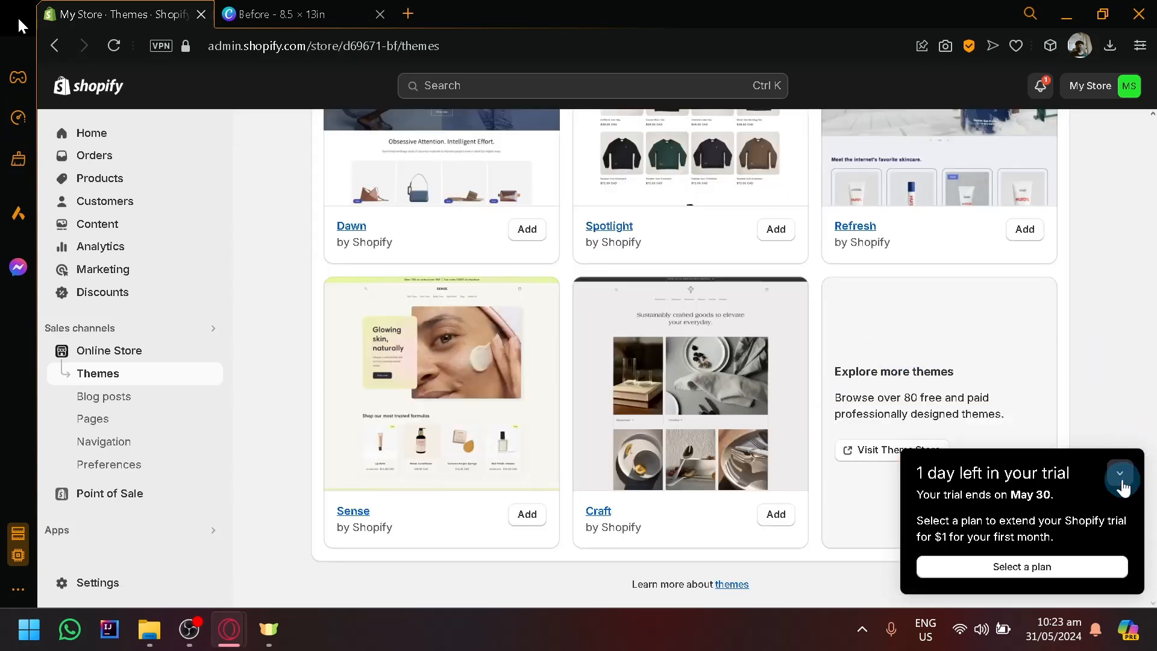
scroll(1122, 487, up, 4)
scroll(720, 348, down, 4)
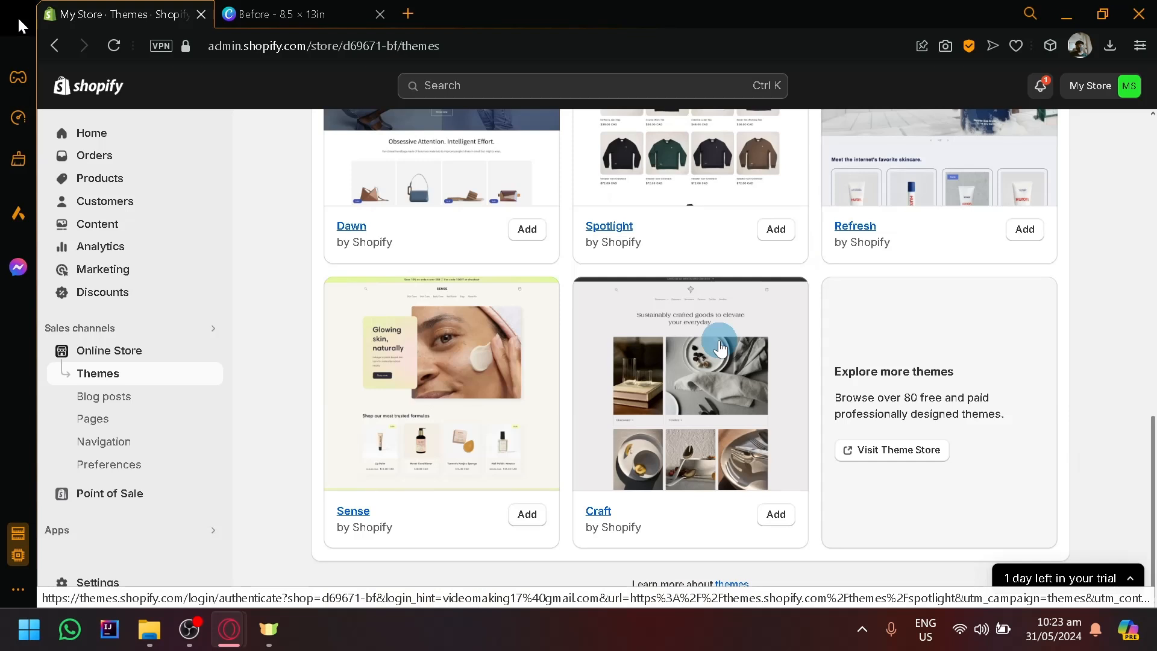
Review all recommended apps for the store, close the list, and return to the current theme's overview.
click(77, 534)
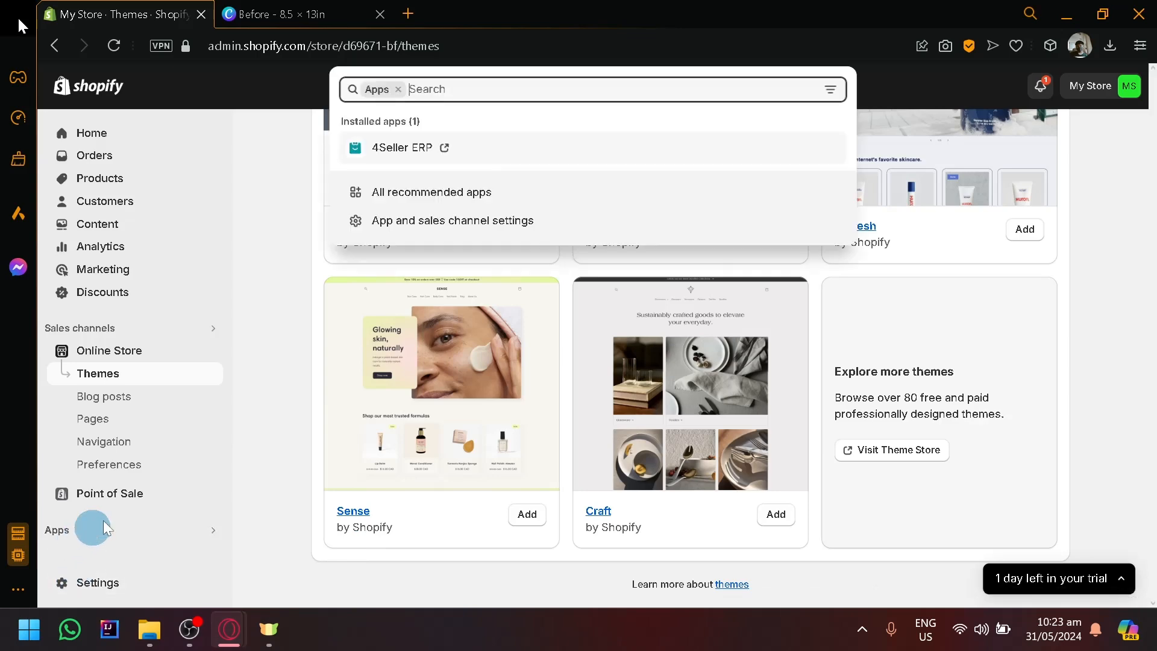
click(452, 191)
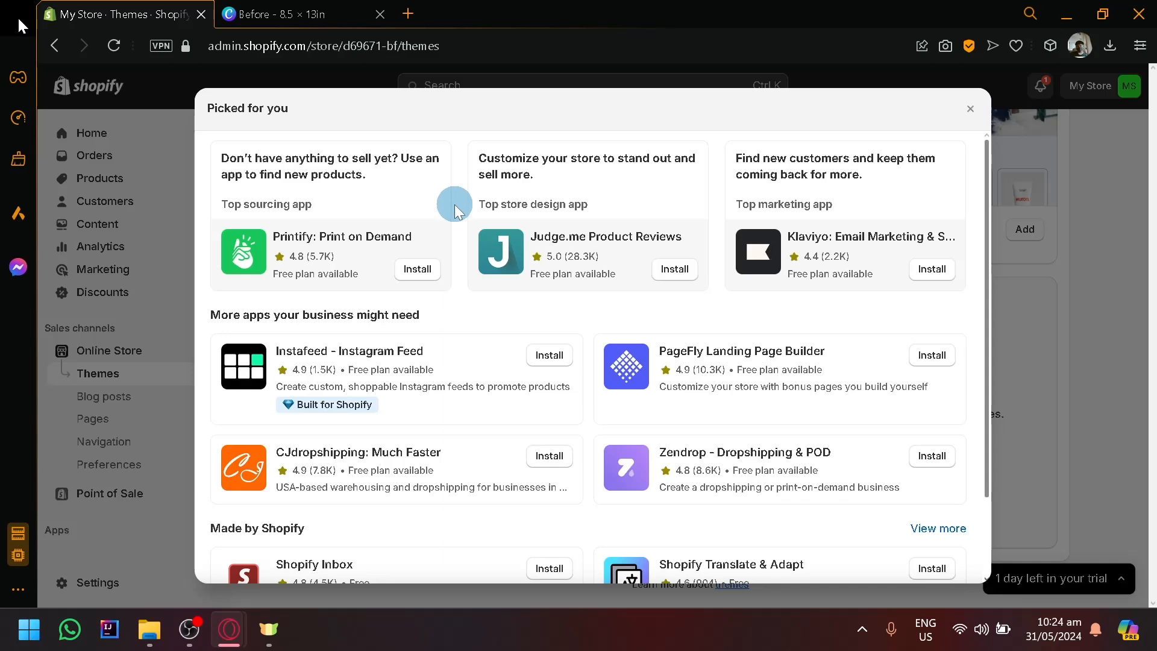
scroll(454, 210, down, 3)
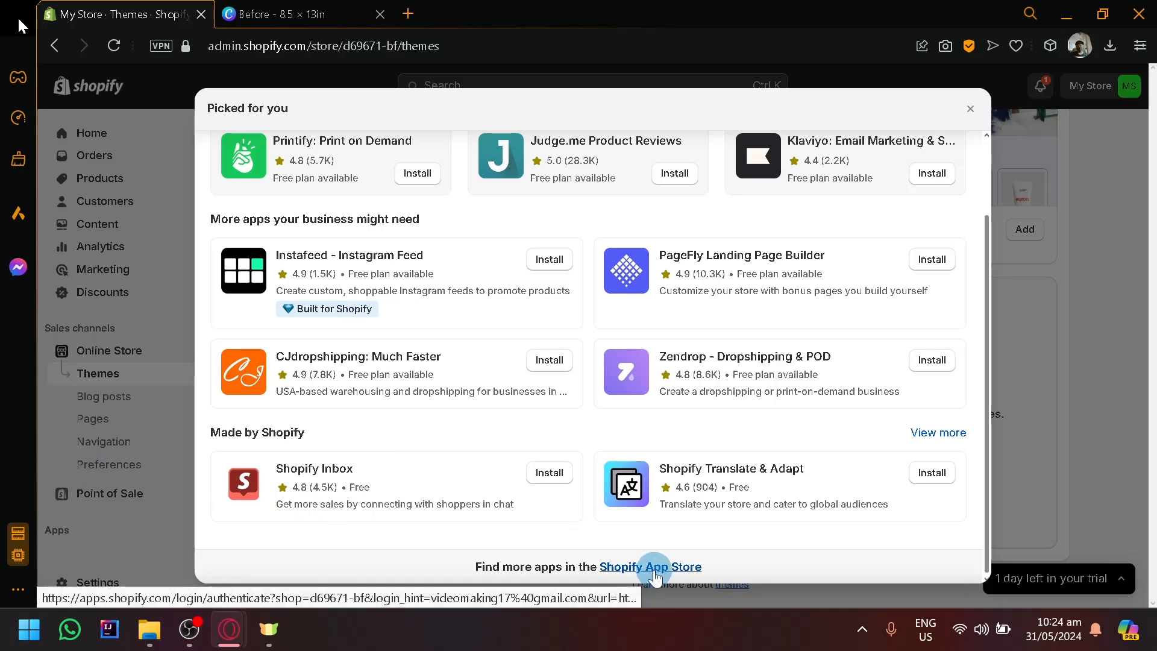
click(975, 111)
scroll(545, 355, up, 10)
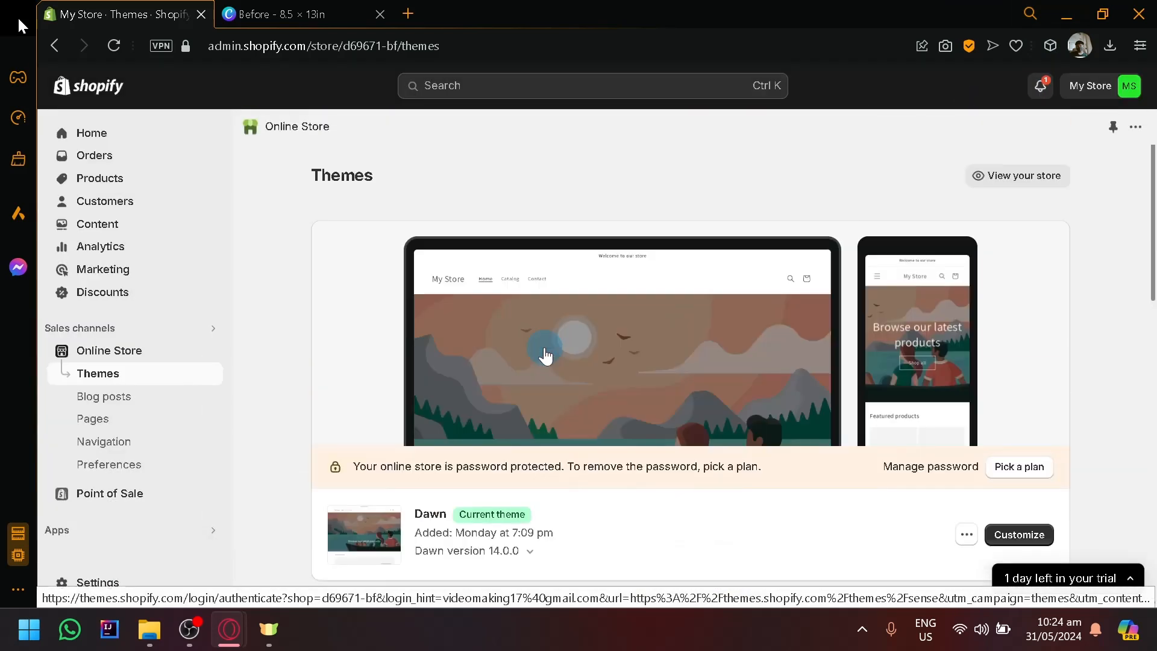